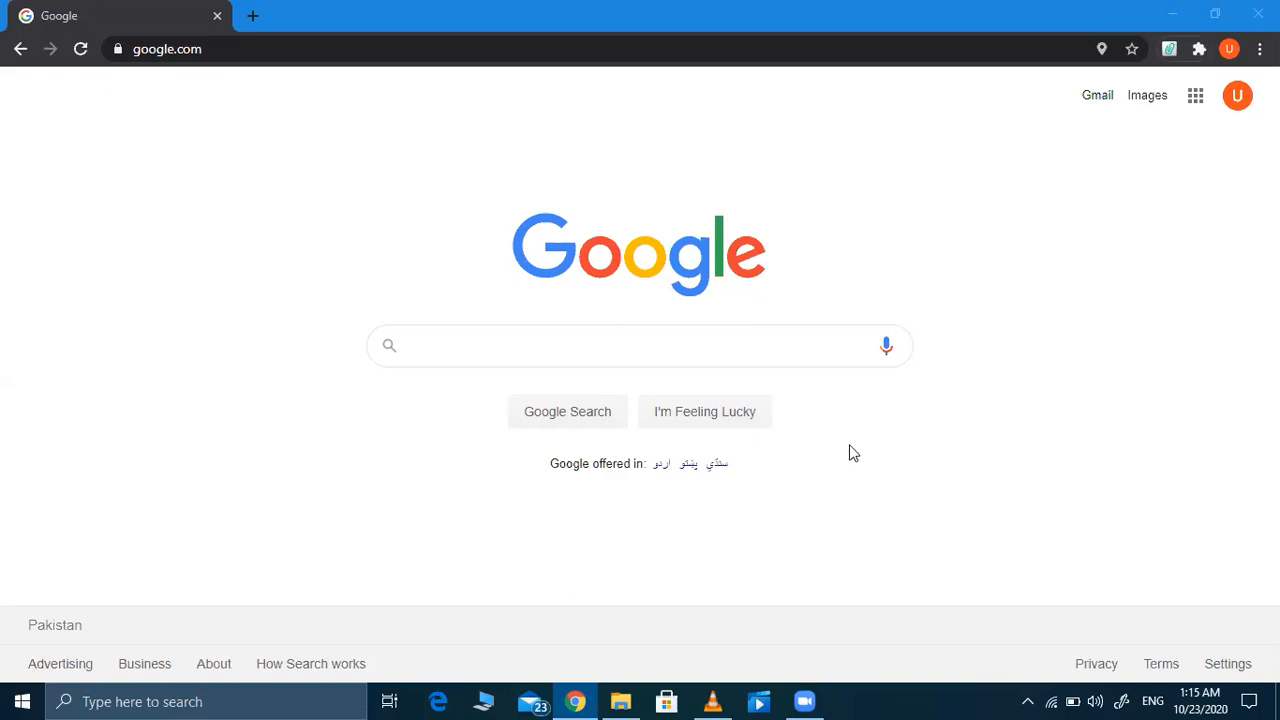
Step: Search Google for 'pmc' to find the Pakistan Medical Commission
left_click(661, 352)
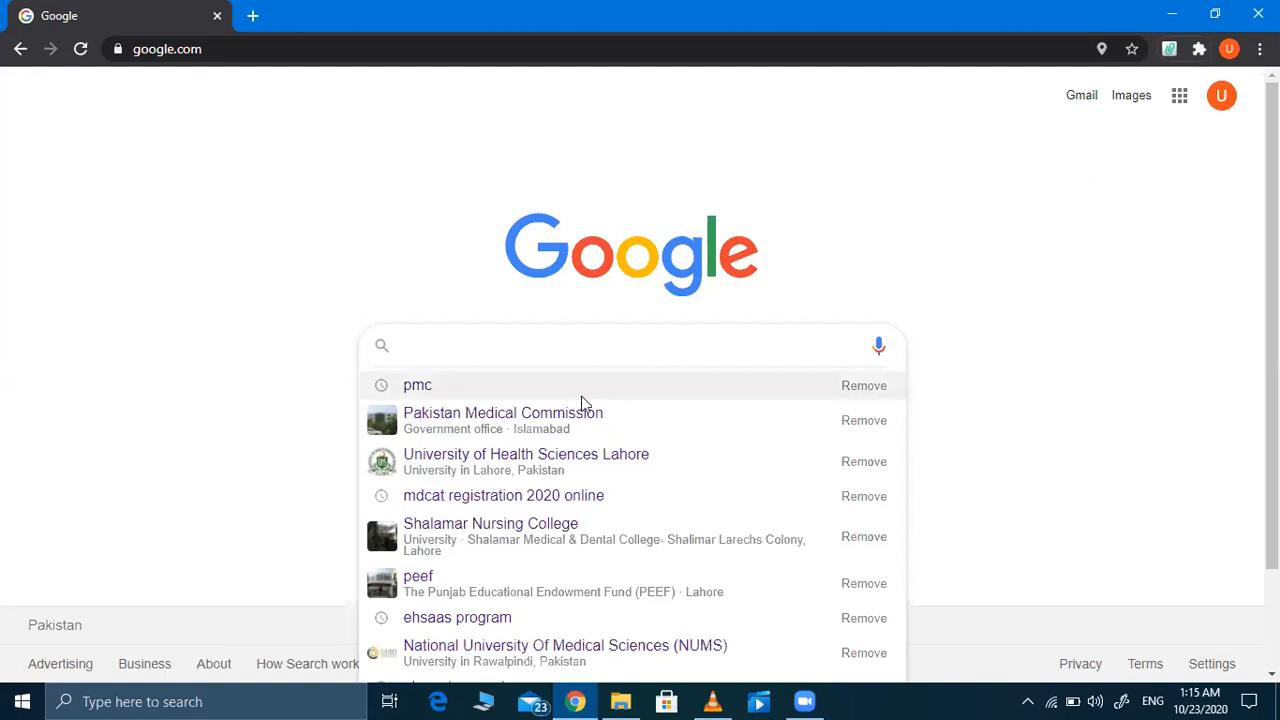
left_click(562, 413)
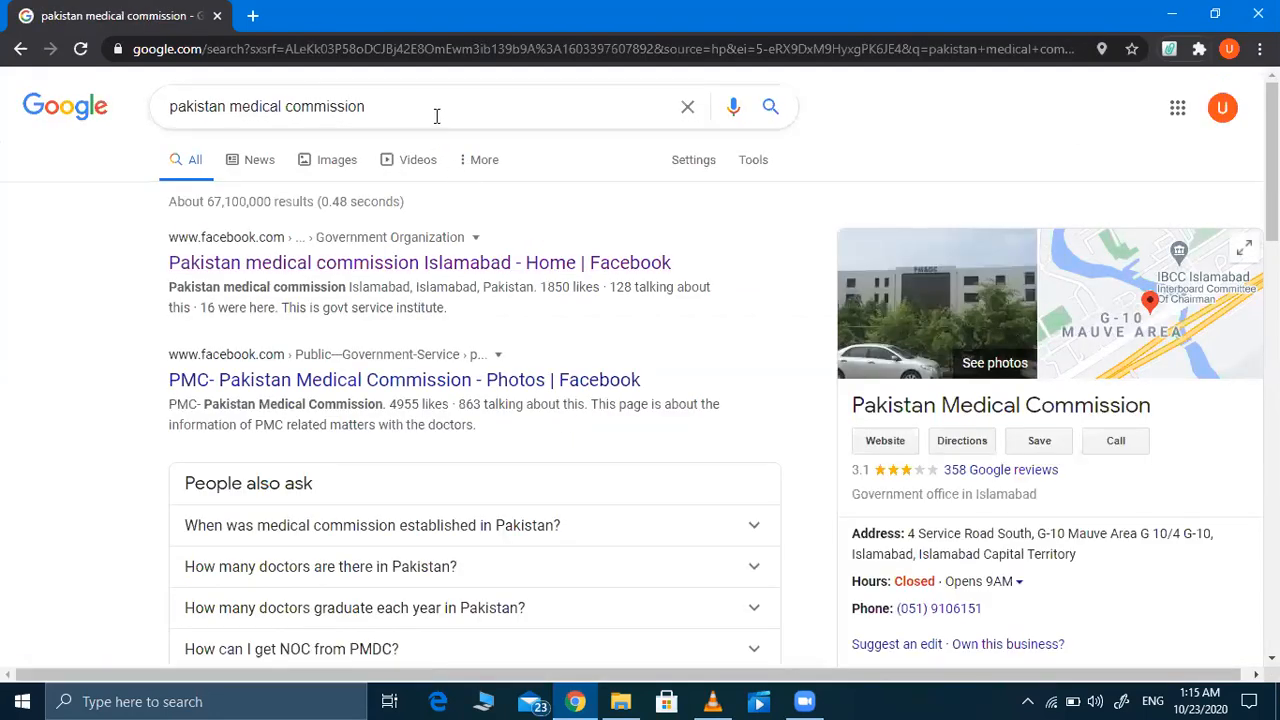
left_click(436, 116)
key("BackSpace")
key("BackSpace")
key("BackSpace")
key("BackSpace")
key("BackSpace")
key("BackSpace")
key("BackSpace")
key("BackSpace")
key("BackSpace")
key("BackSpace")
key("BackSpace")
key("BackSpace")
key("BackSpace")
key("BackSpace")
key("BackSpace")
key("BackSpace")
key("BackSpace")
key("BackSpace")
key("BackSpace")
key("BackSpace")
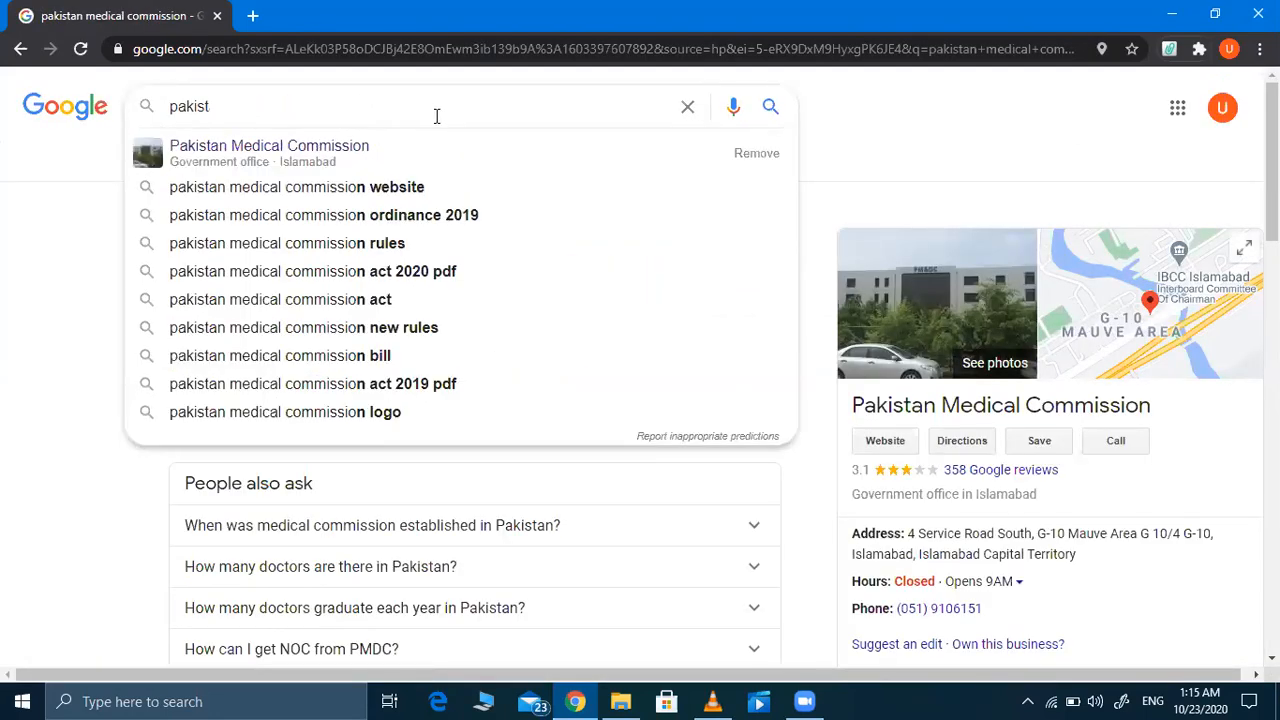
key("BackSpace")
key("BackSpace")
key("BackSpace")
key("BackSpace")
key("BackSpace")
key("BackSpace")
type("pmc")
key("Return")
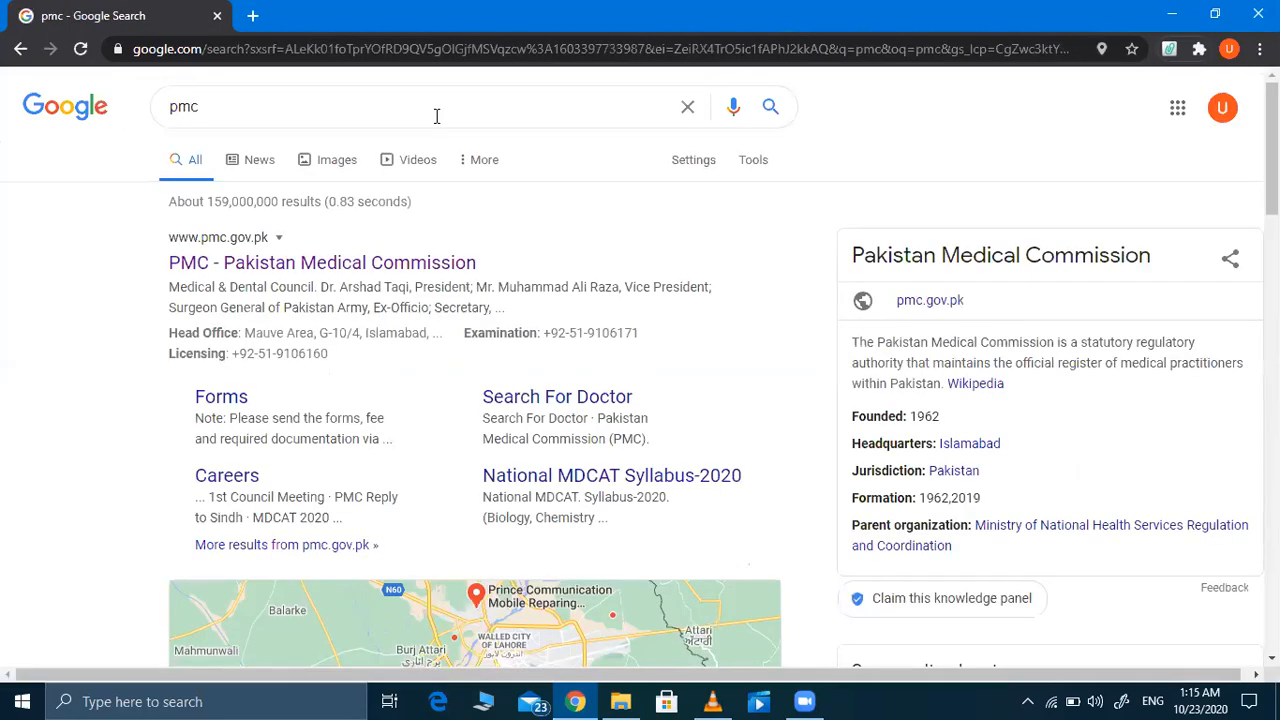
Step: Open the PMC - Pakistan Medical Commission site and its MDCAT 2020-21 sign-up announcement
left_click(317, 266)
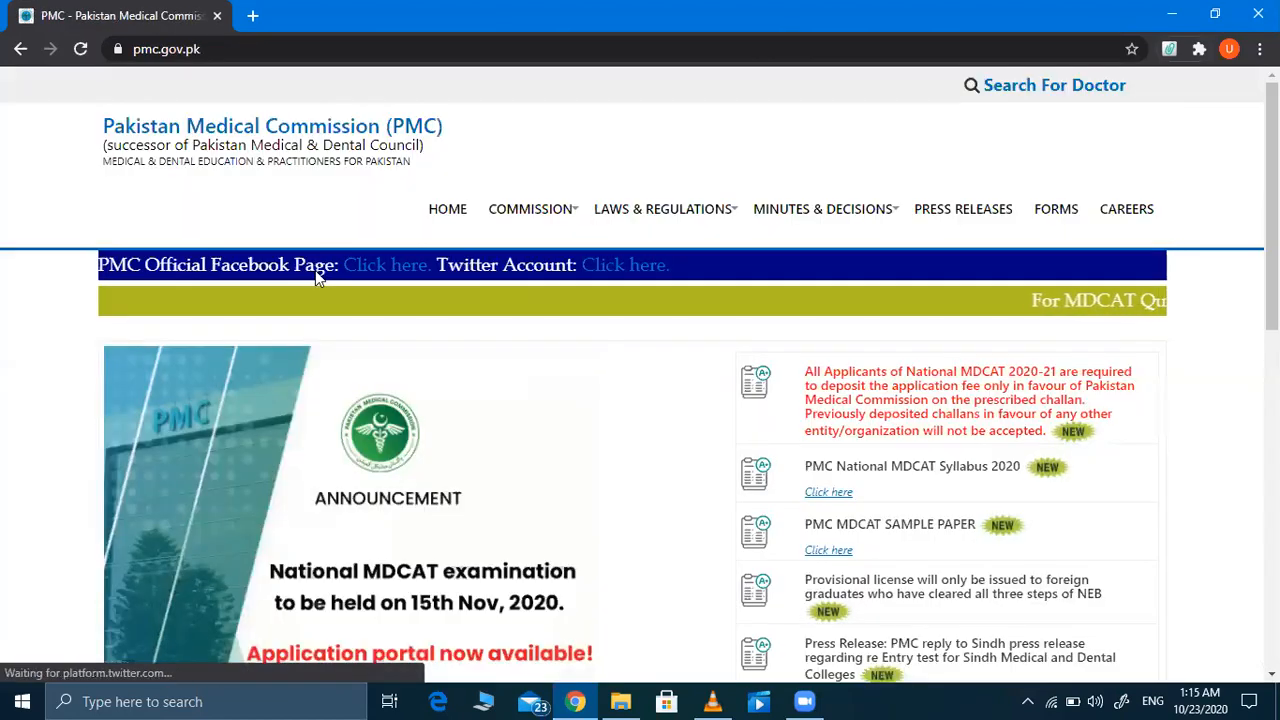
scroll(316, 275, "down", 3)
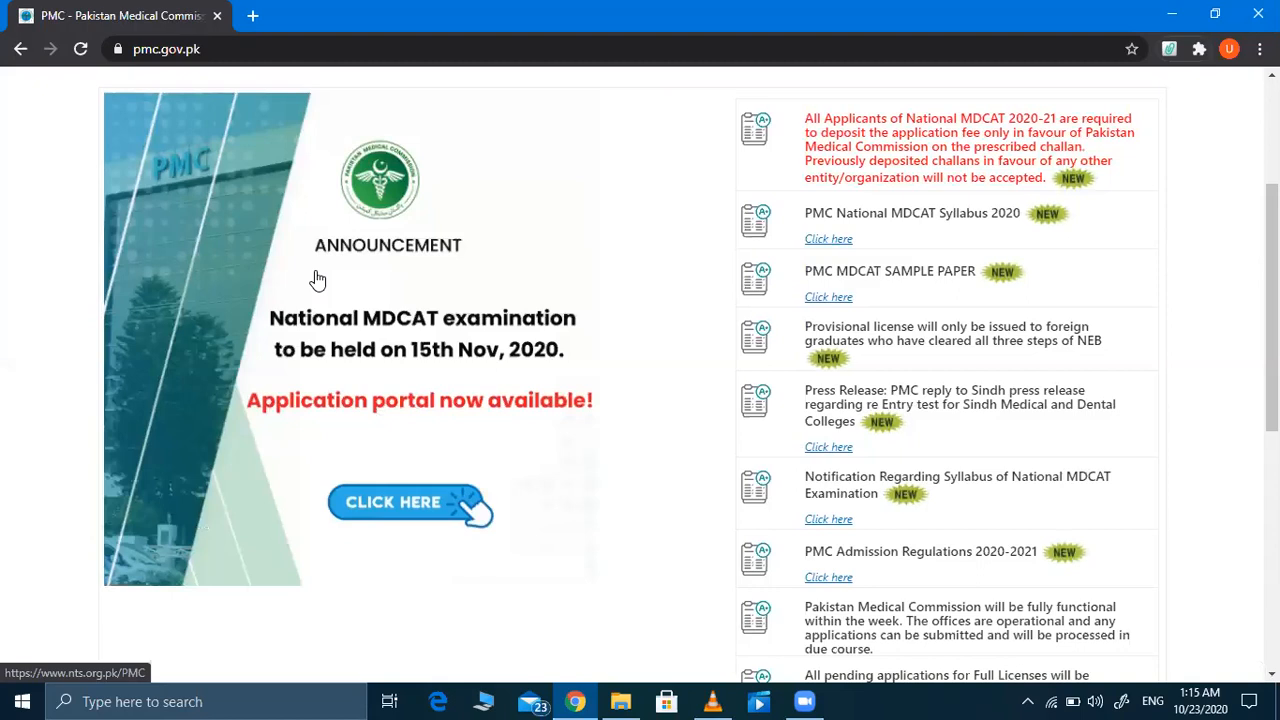
left_click(397, 513)
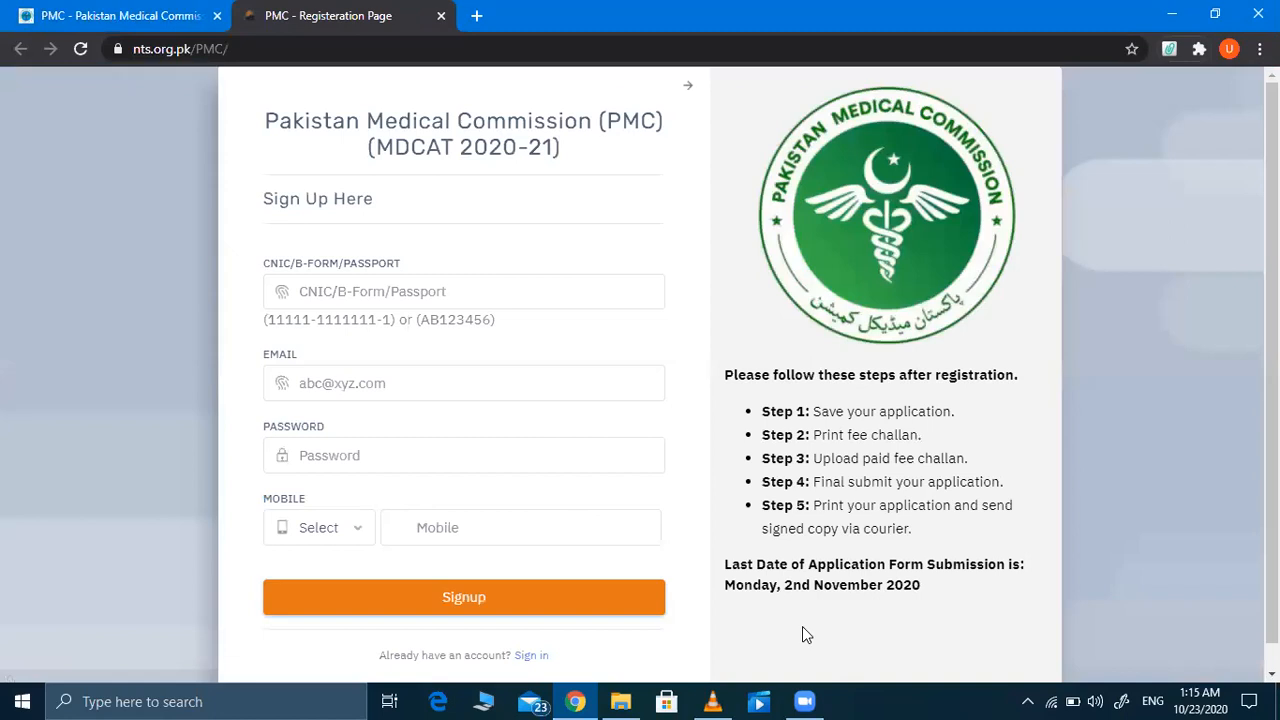
Step: Enter the applicant's CNIC number in the sign-up form
left_click(760, 700)
mouse_move(344, 220)
left_mouse_down()
mouse_move(236, 186)
mouse_move(414, 205)
mouse_move(355, 220)
left_mouse_up()
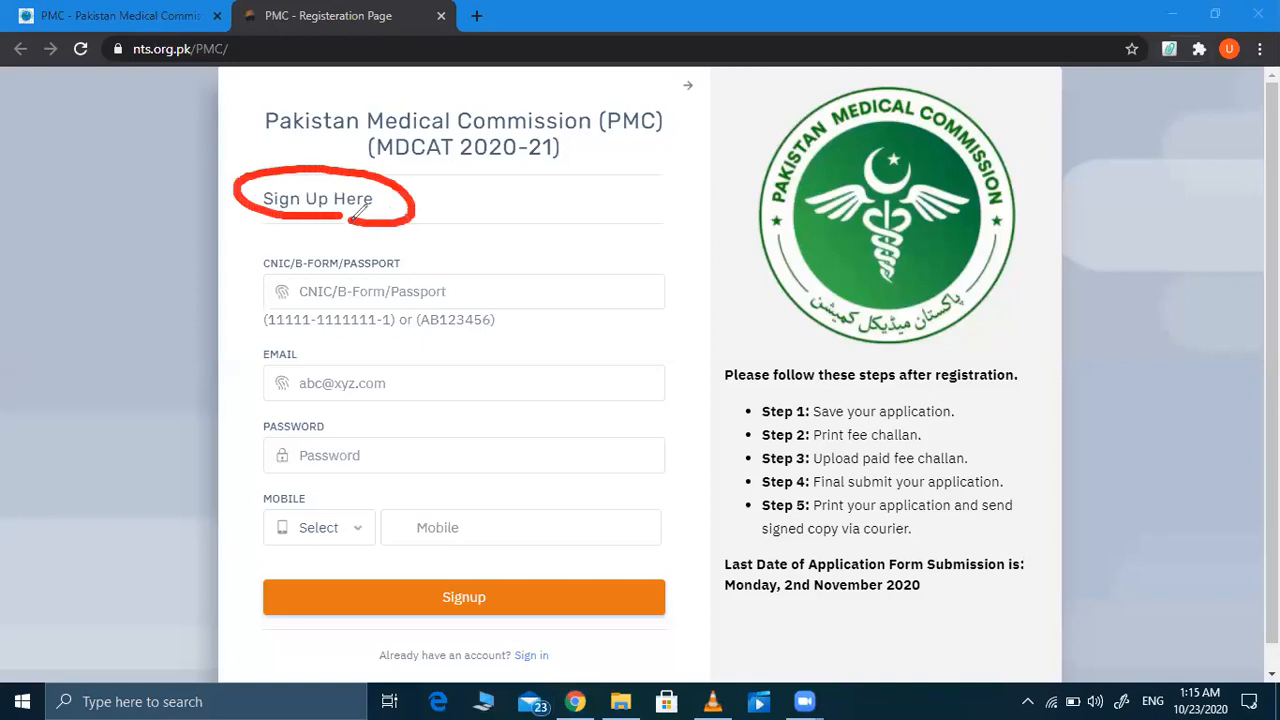
left_click(876, 140)
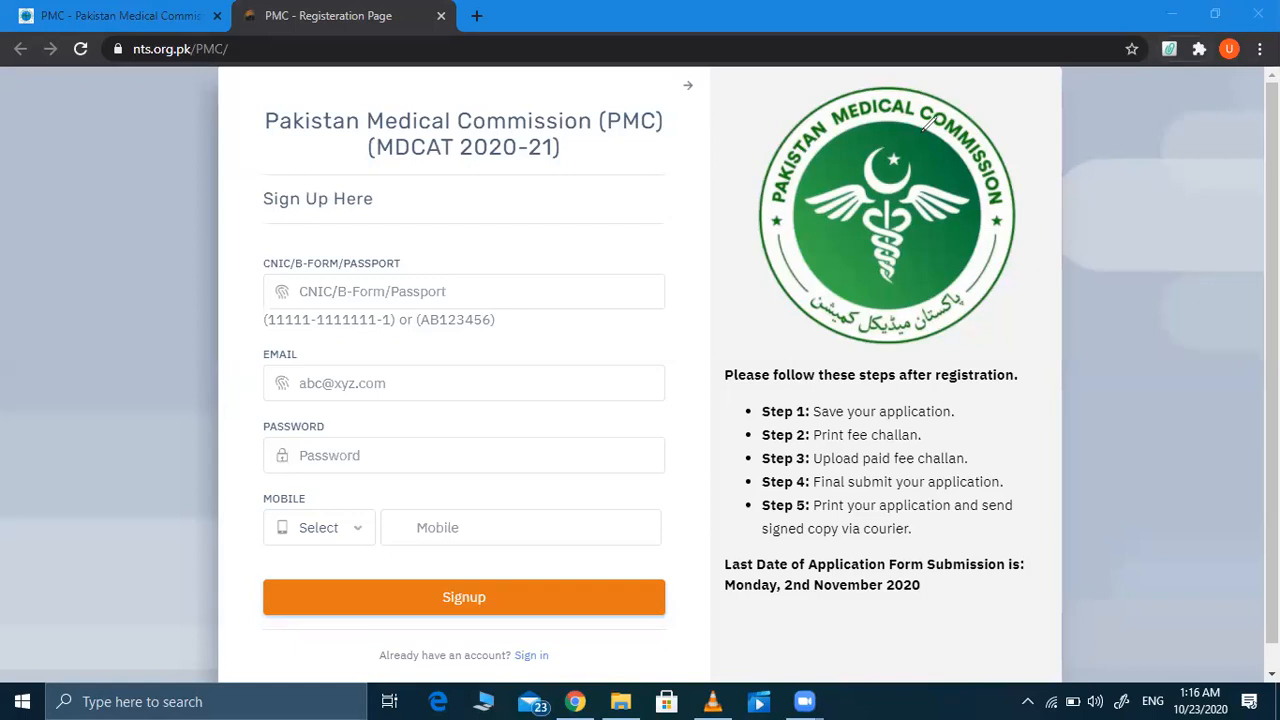
left_click(519, 284)
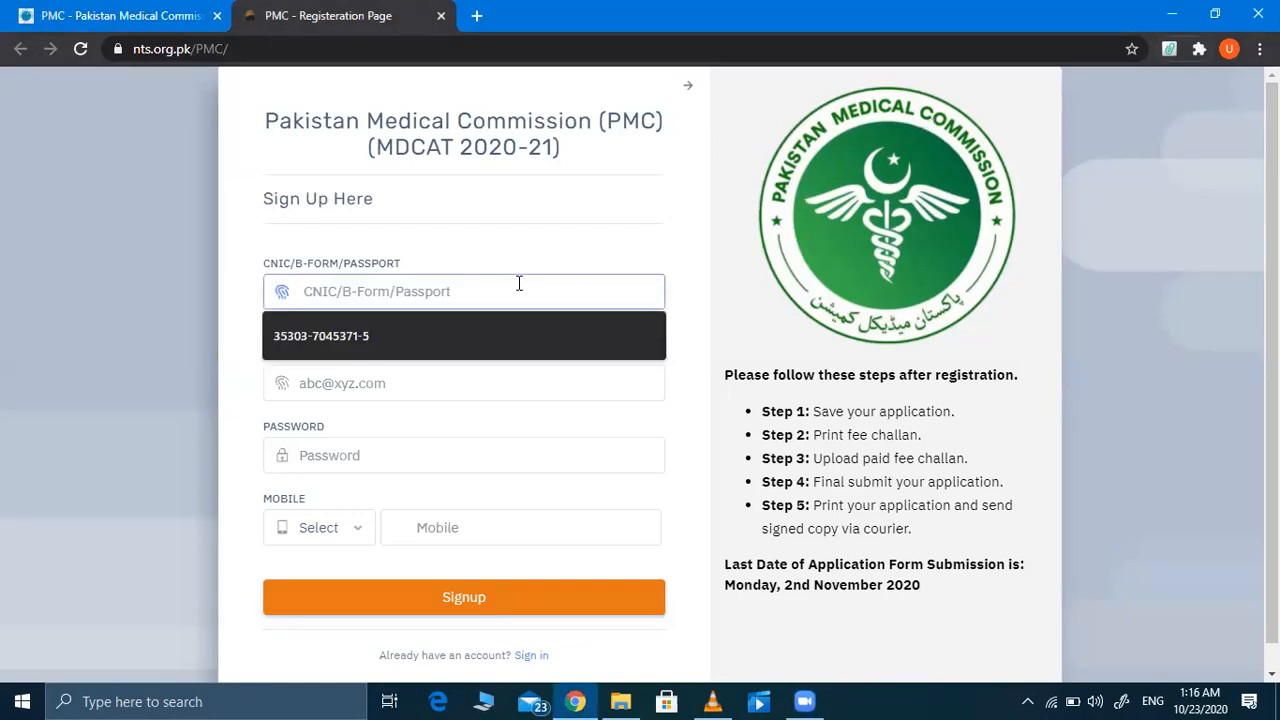
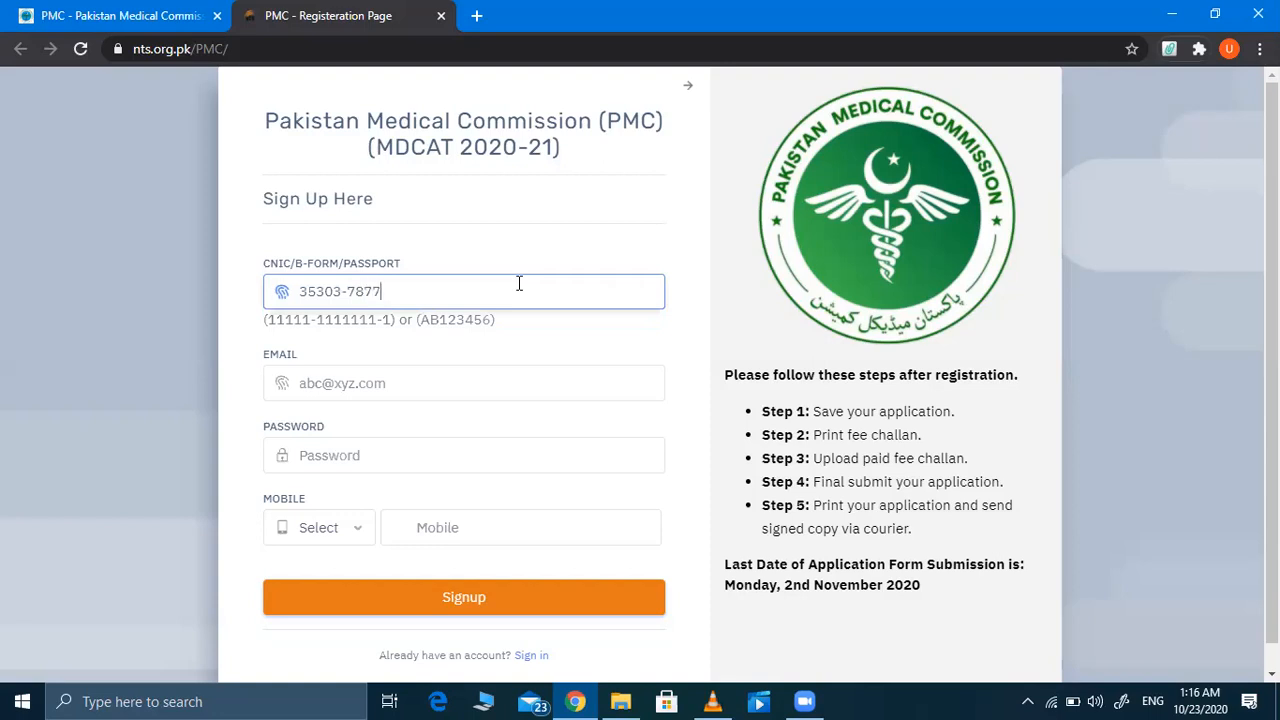
Step: Fill in the e-mail, password and mobile prefix and number, then submit the sign-up form
left_click(384, 386)
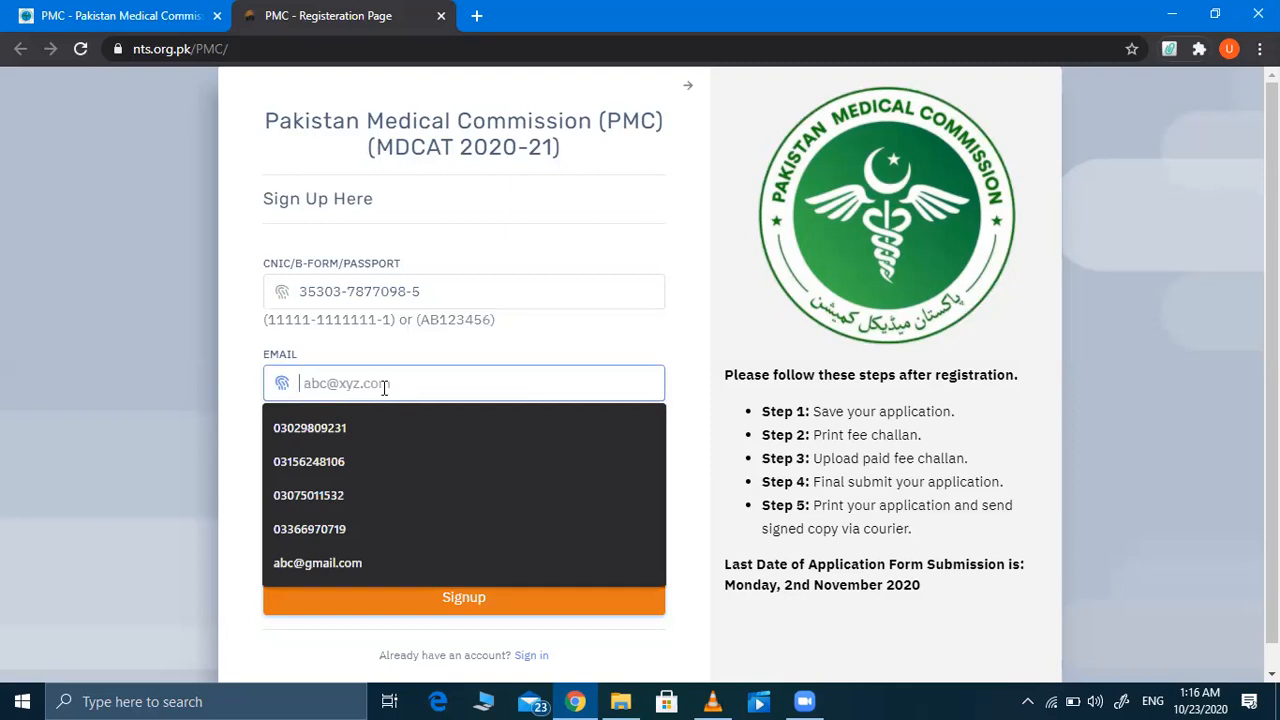
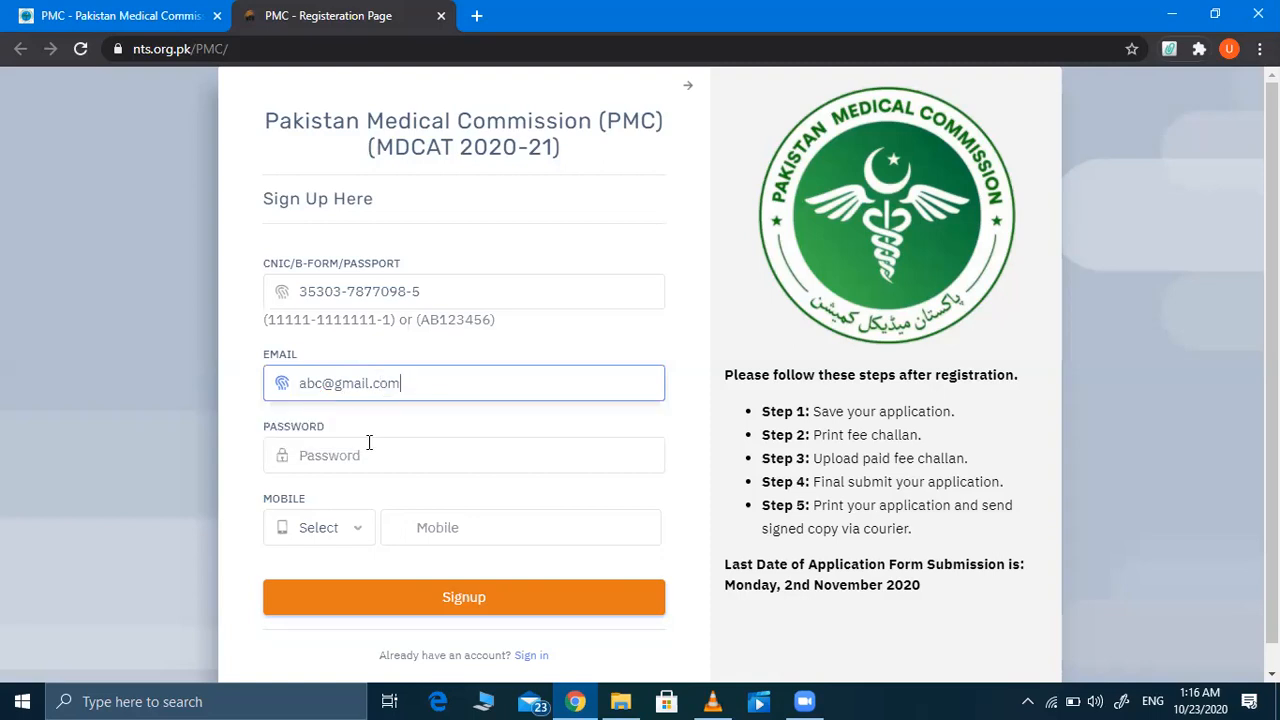
left_click(369, 449)
type("123")
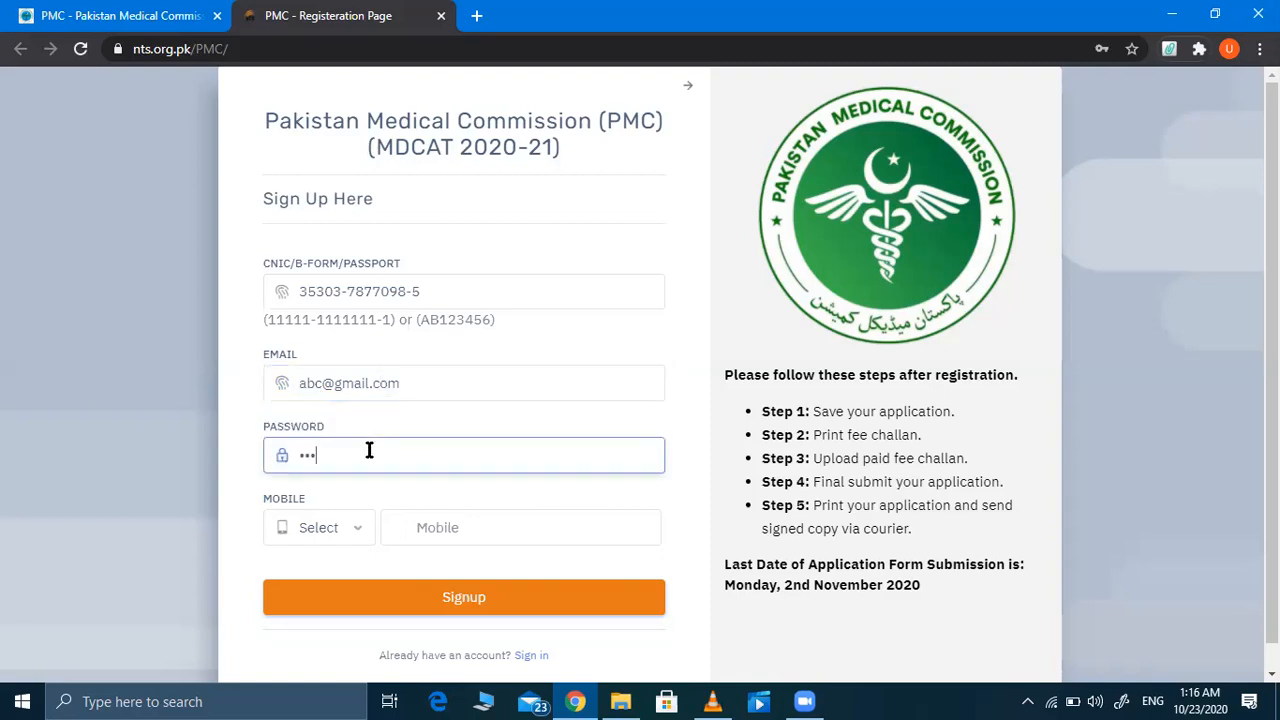
type("45678")
left_click(347, 531)
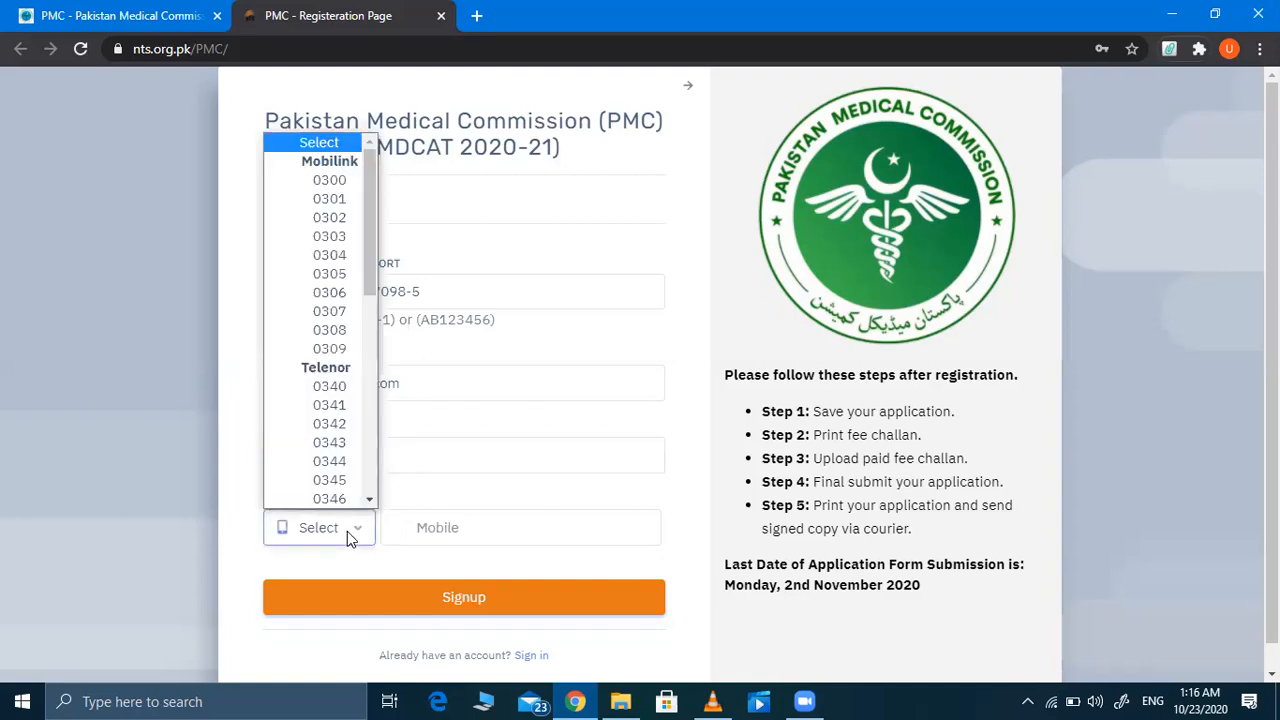
left_click(335, 235)
left_click(434, 526)
type("5612456")
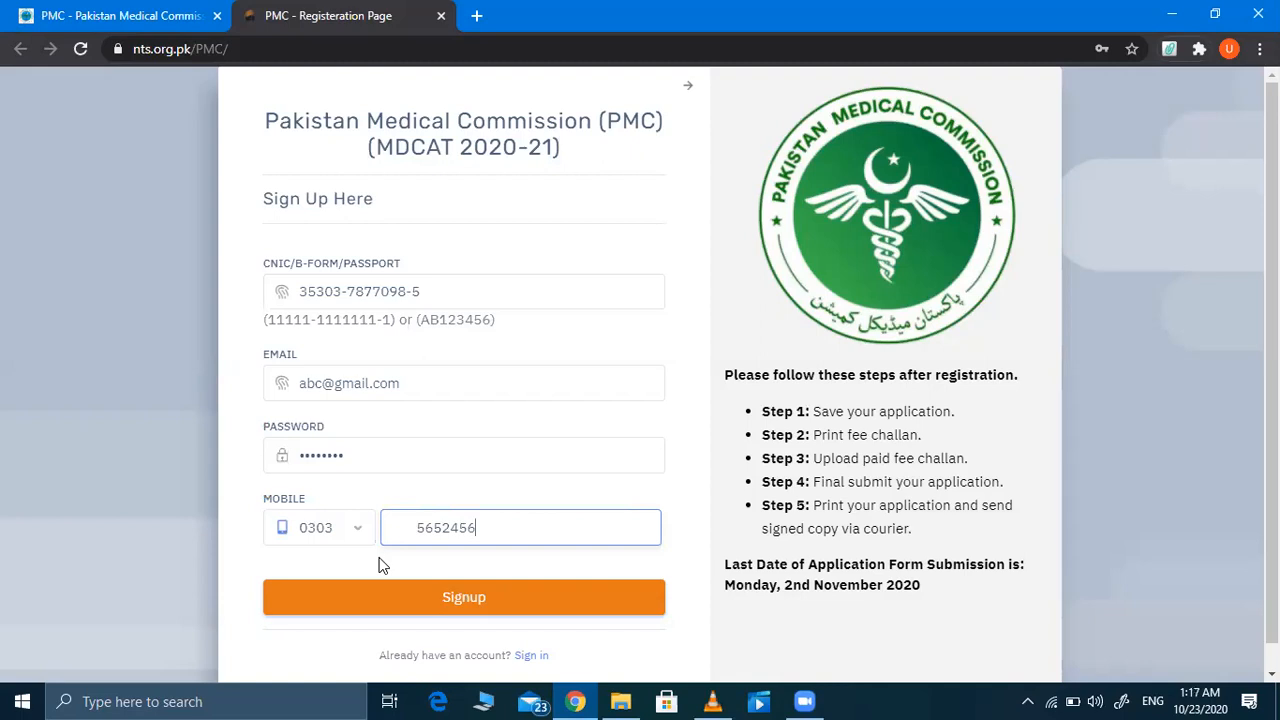
left_click(409, 594)
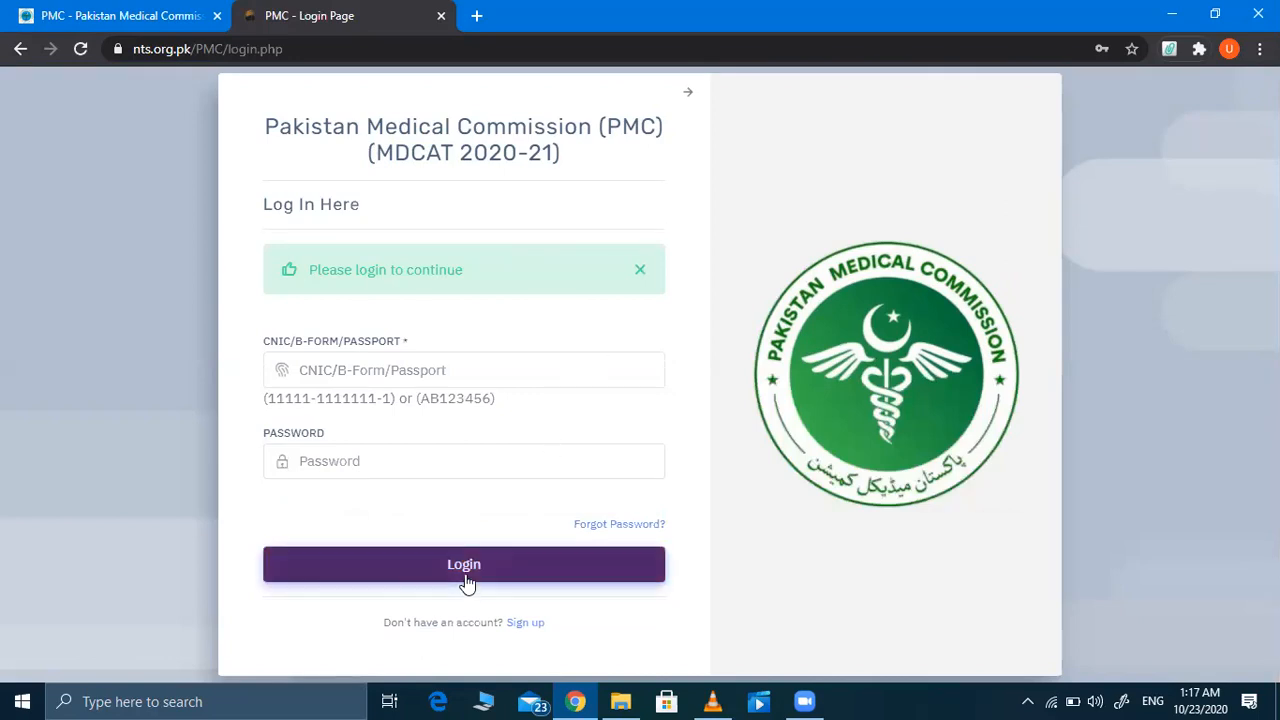
Step: Log in using the saved CNIC suggestion and the account password
left_click(423, 371)
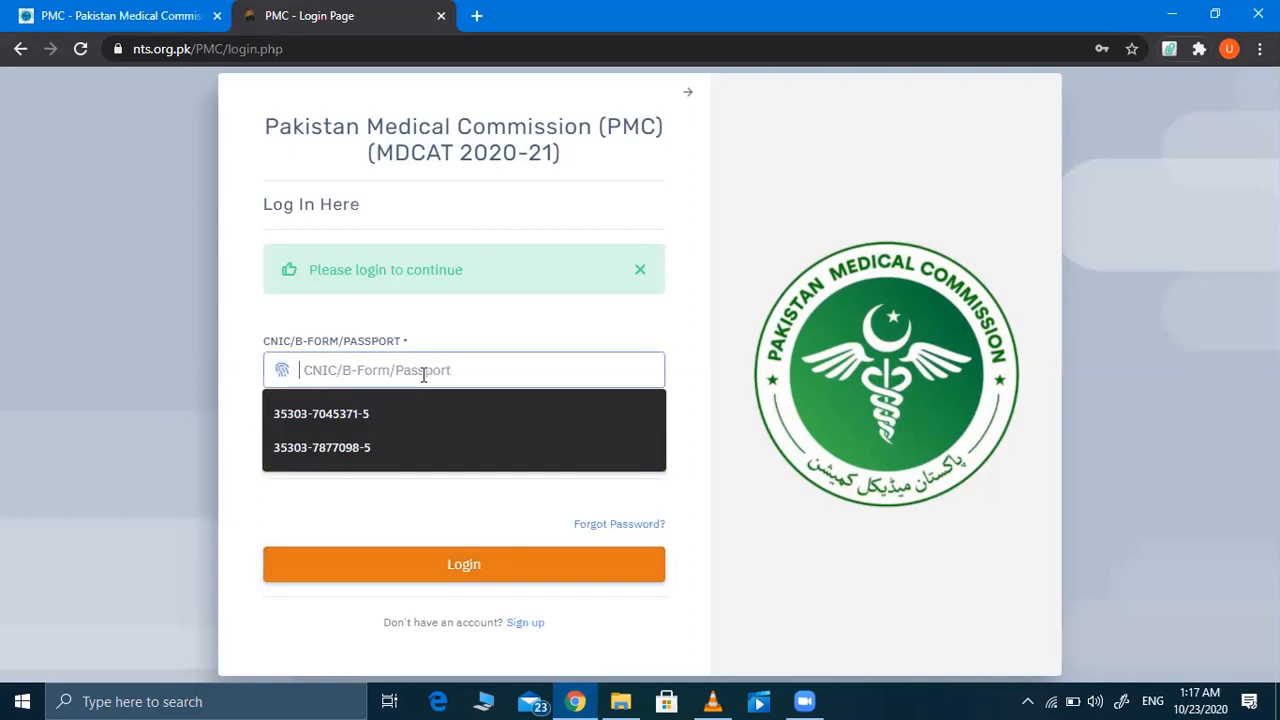
left_click(379, 447)
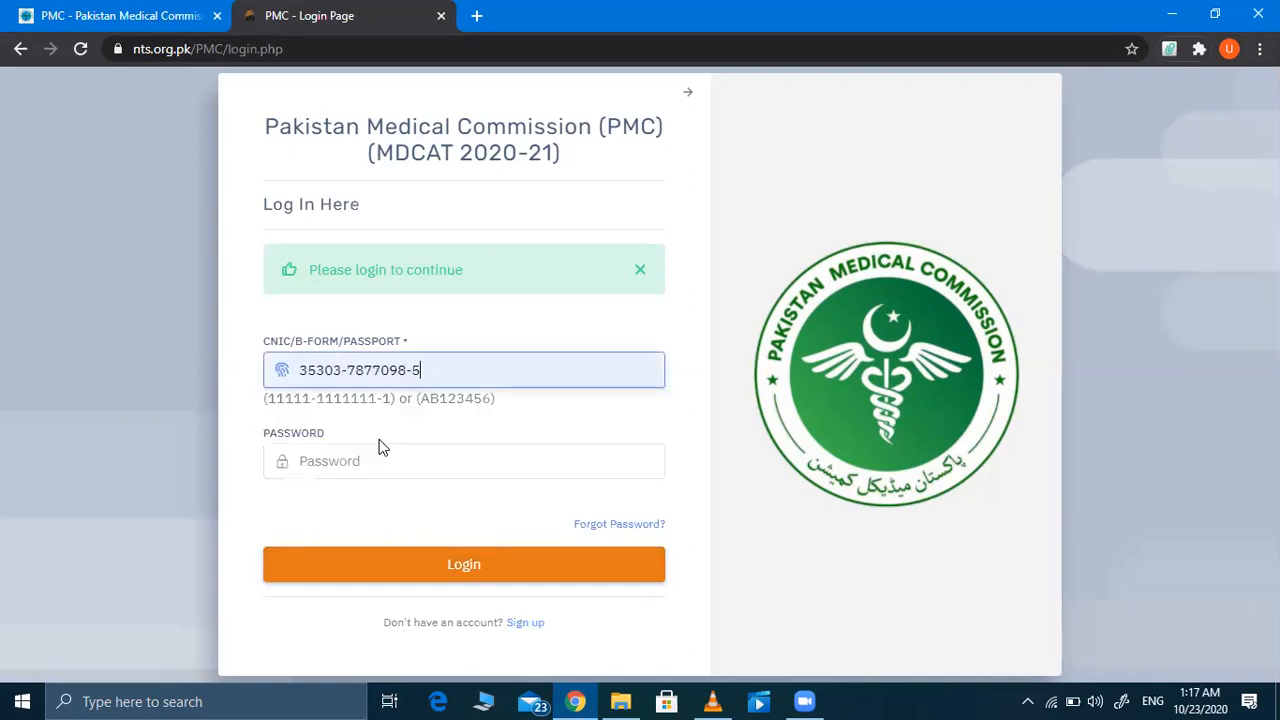
left_click(350, 459)
type("***")
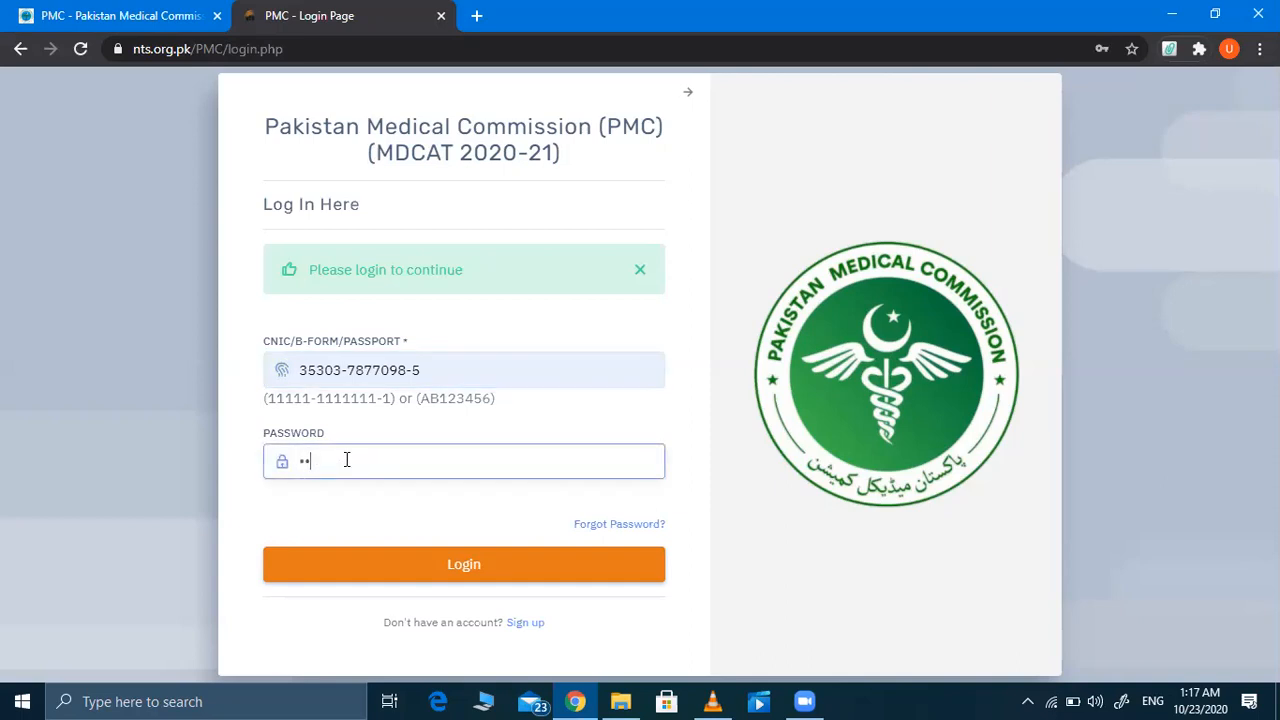
type("*****")
left_click(449, 580)
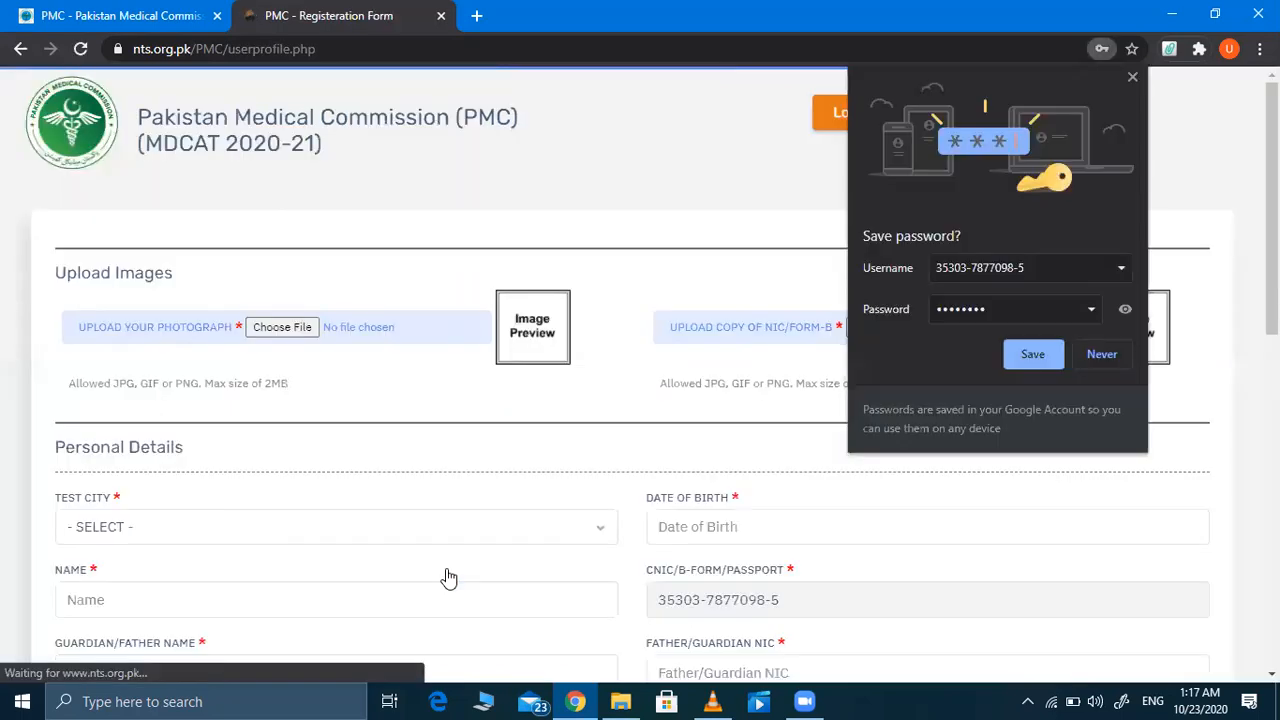
Step: Let the browser save the login, then dismiss the photograph file picker without choosing a file
left_click(1033, 356)
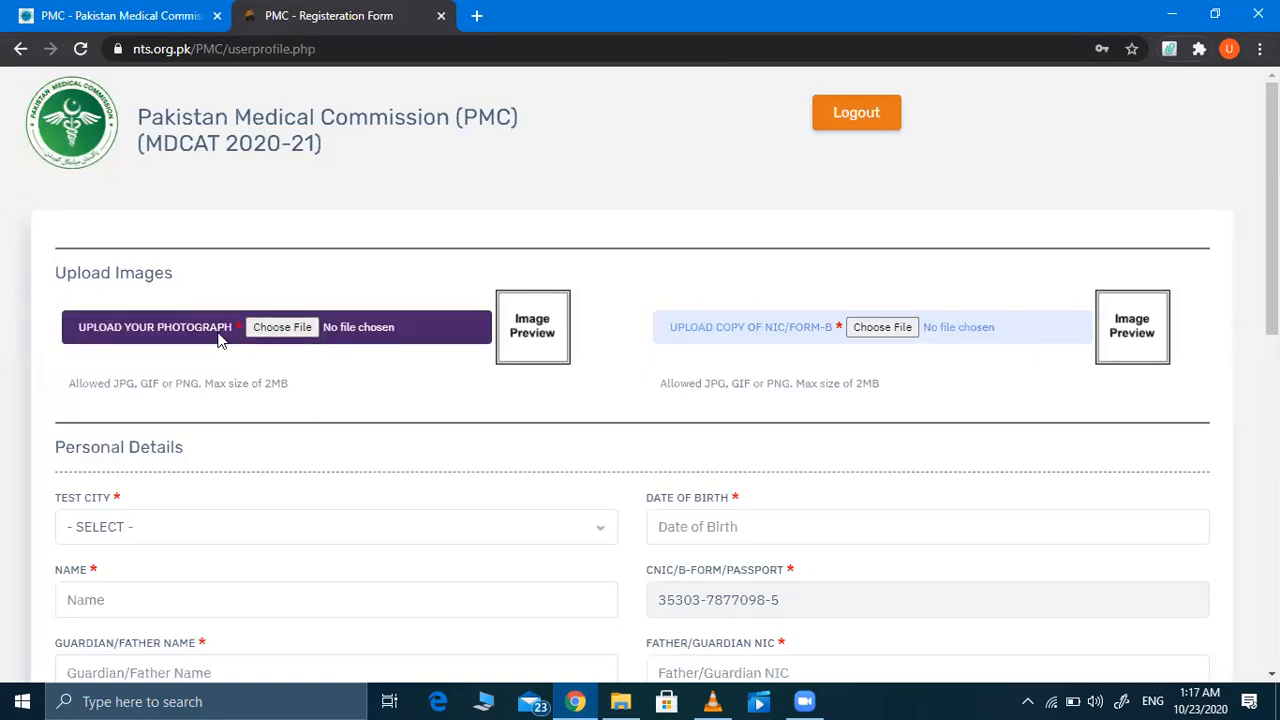
left_click(289, 339)
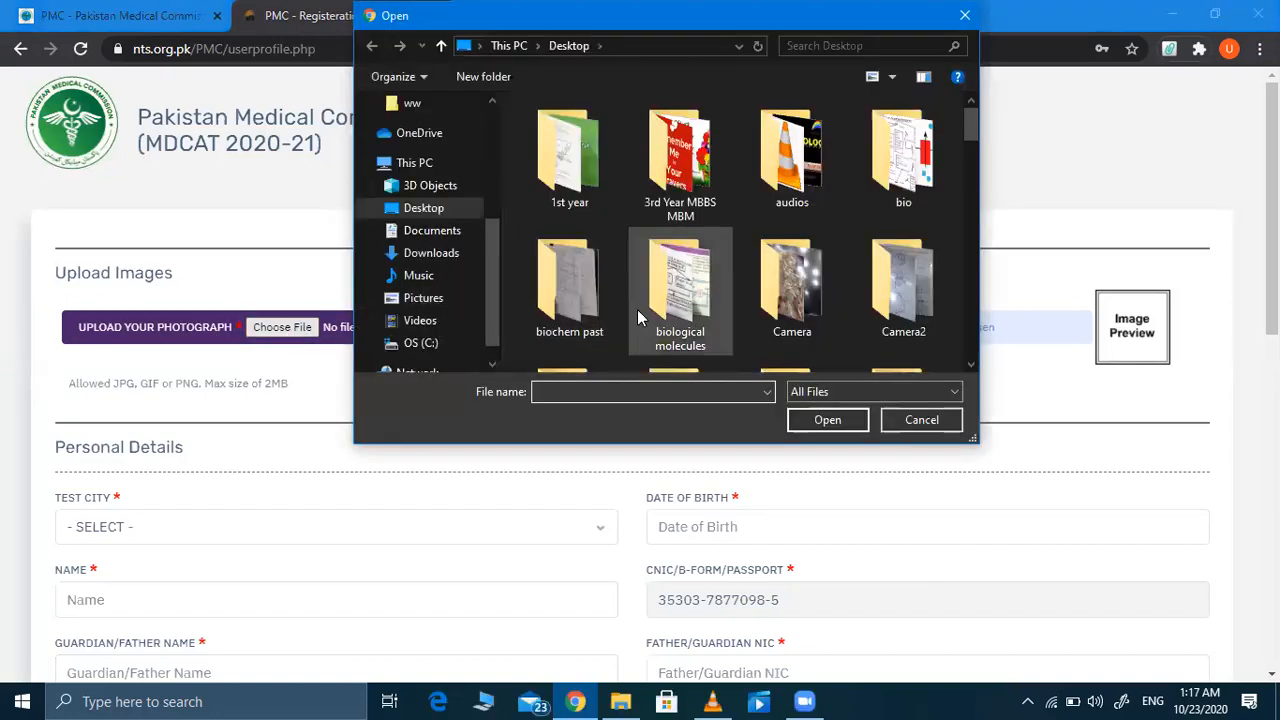
scroll(746, 314, "down", 10)
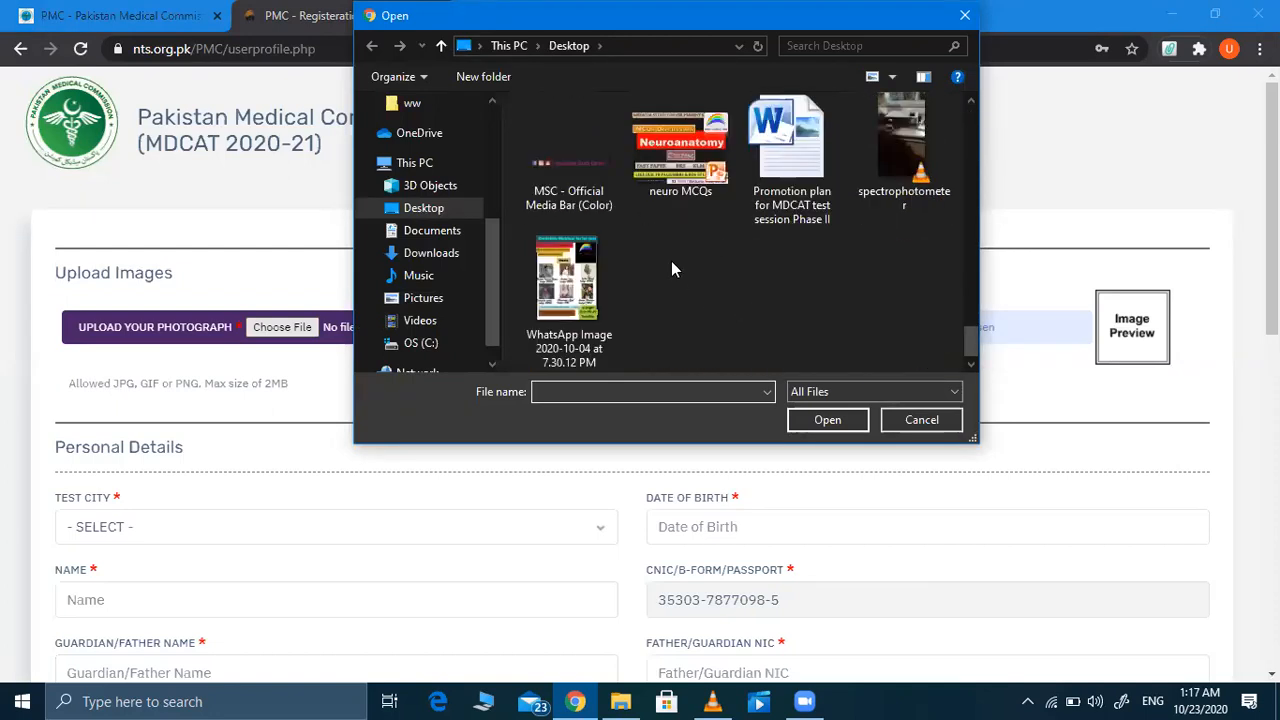
scroll(729, 214, "up", 3)
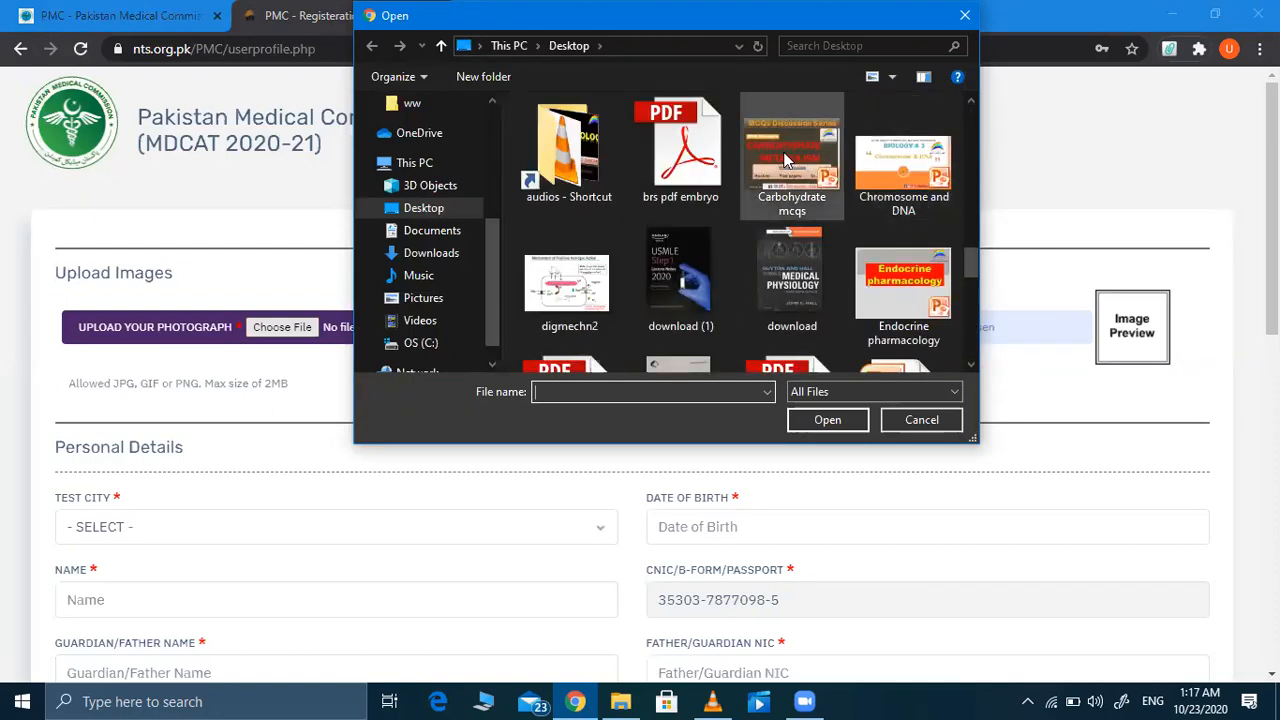
scroll(792, 158, "up", 3)
left_click(962, 17)
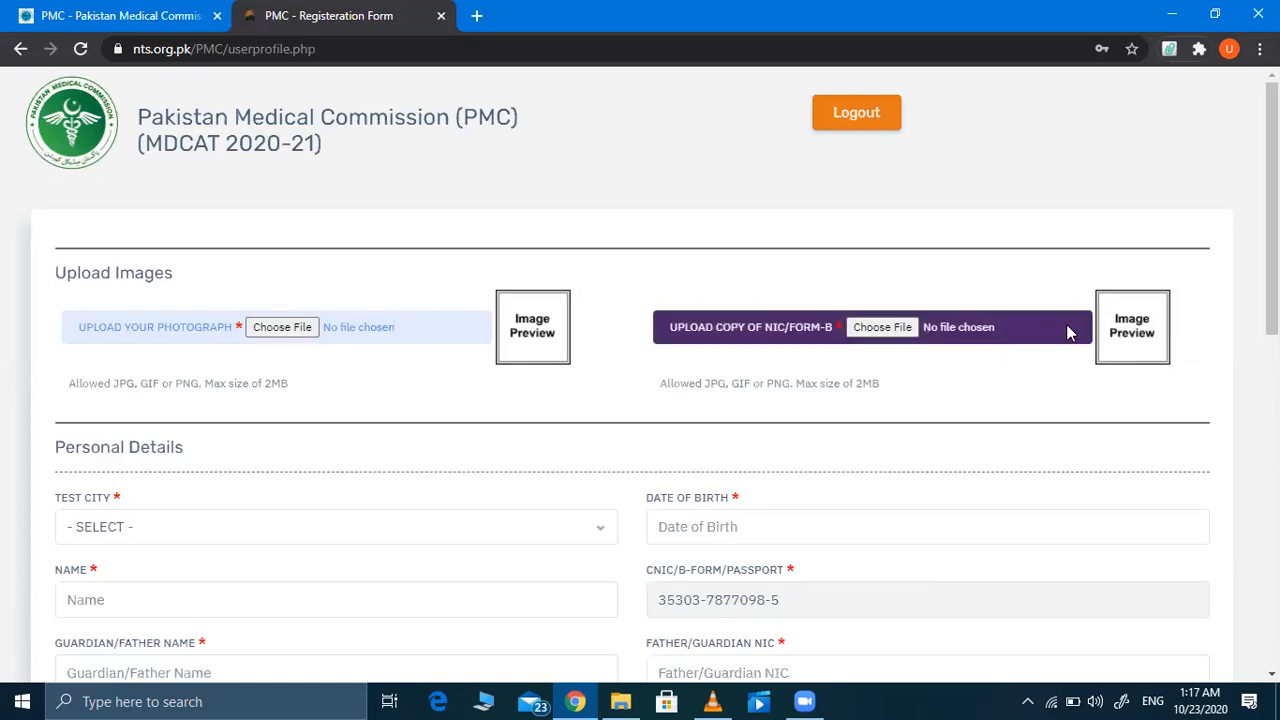
scroll(613, 453, "down", 2)
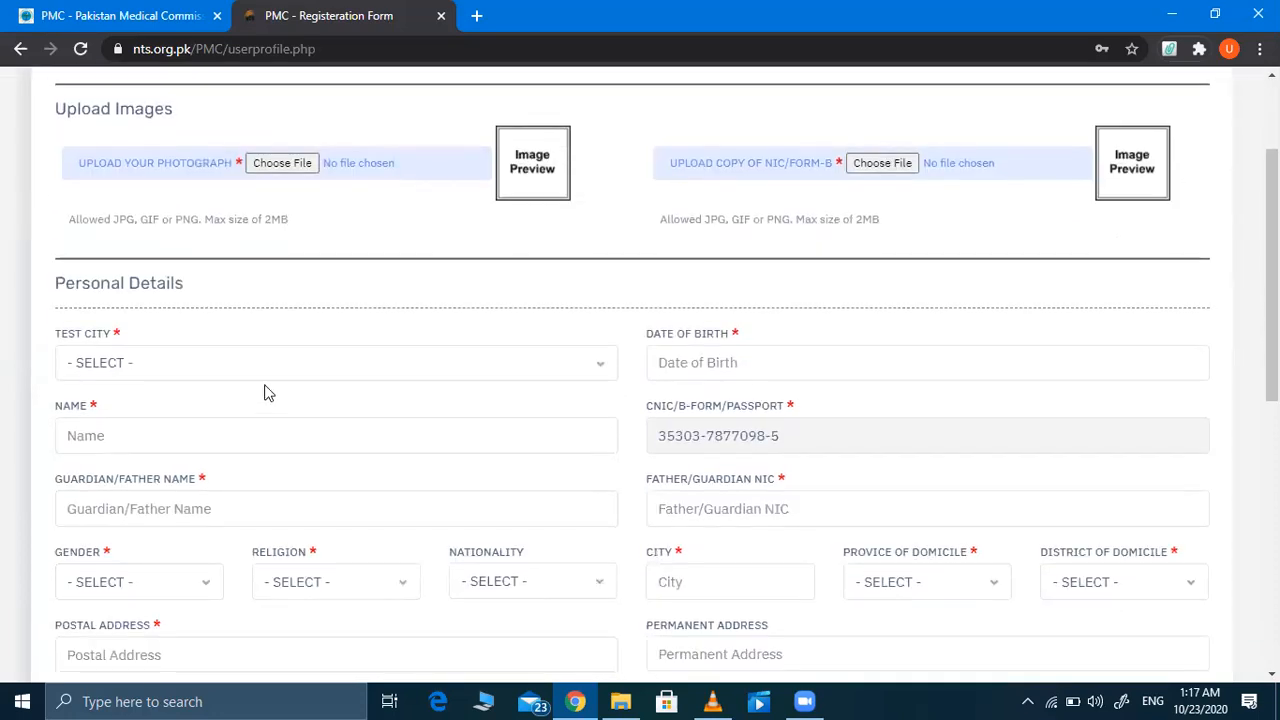
Step: Set the Test City to LAHORE
left_click(157, 368)
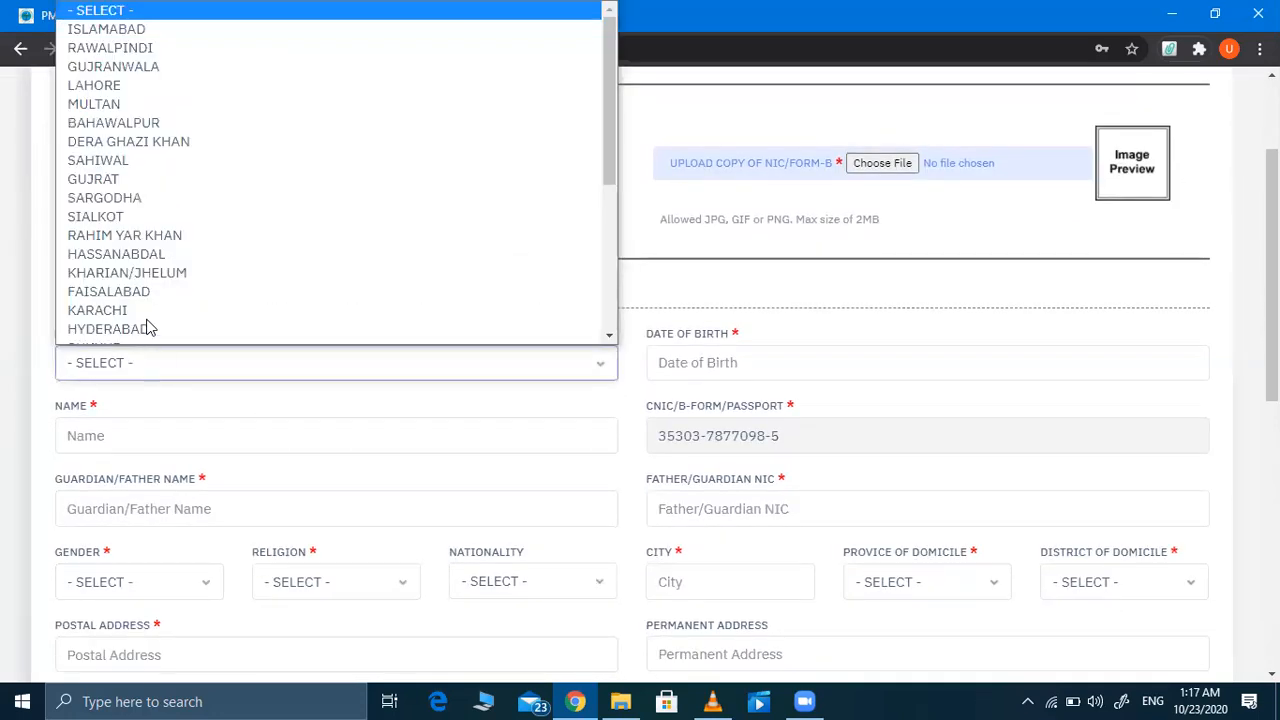
left_click(766, 289)
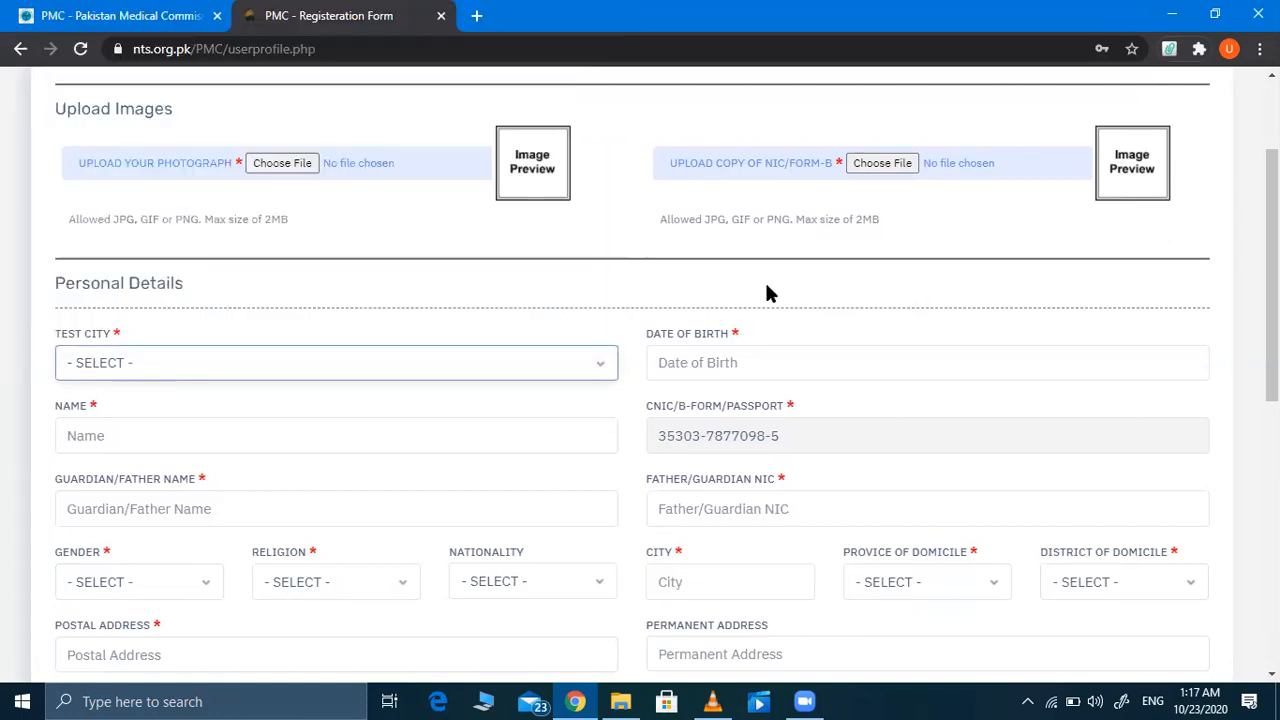
left_click(134, 368)
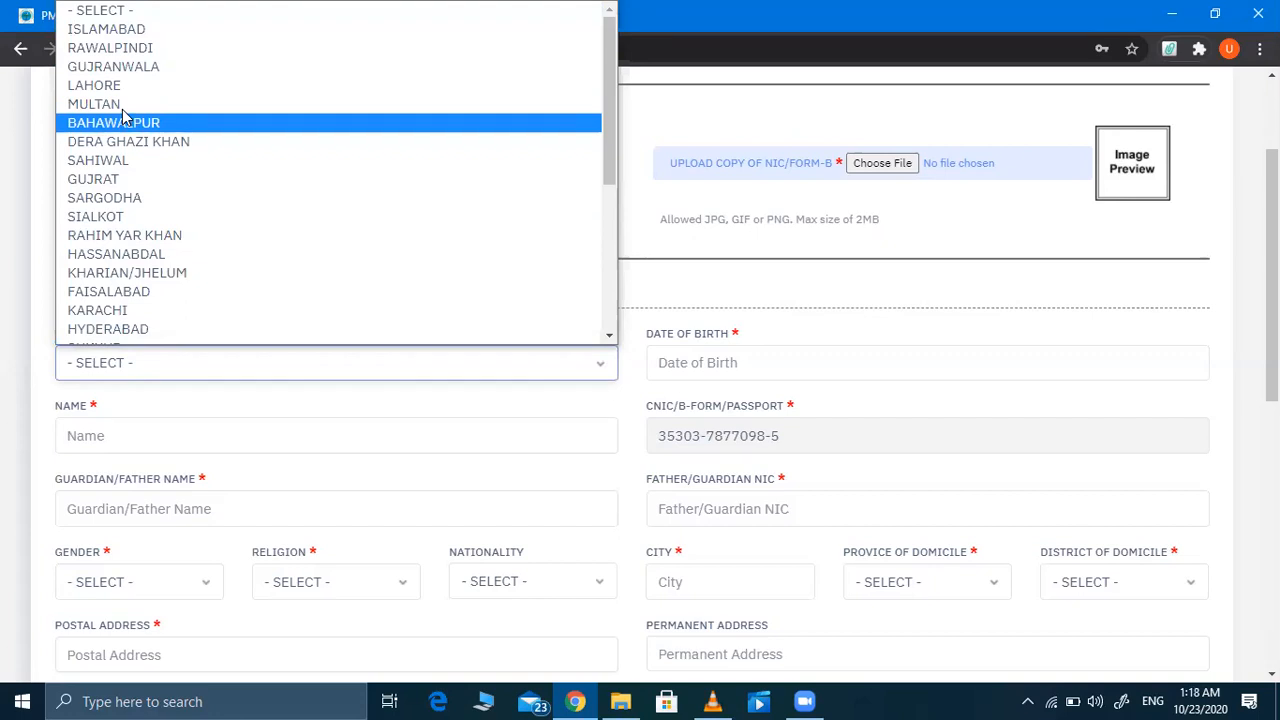
left_click(118, 68)
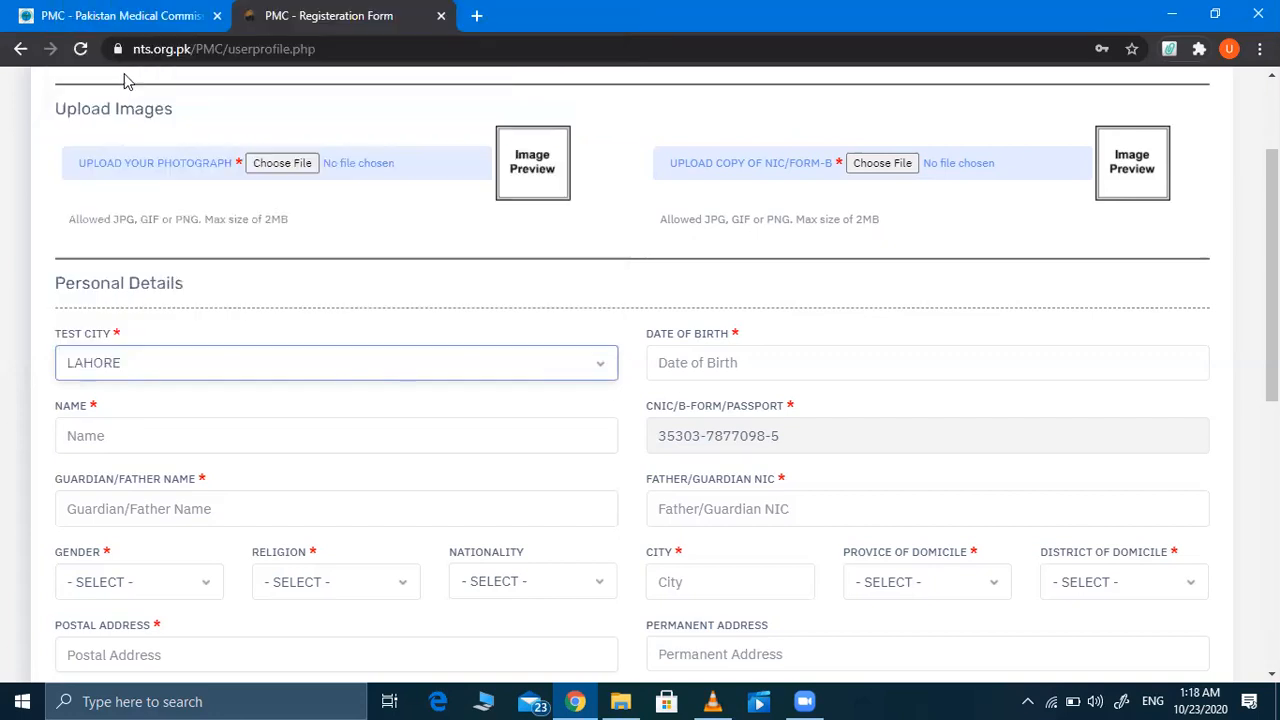
left_click(665, 365)
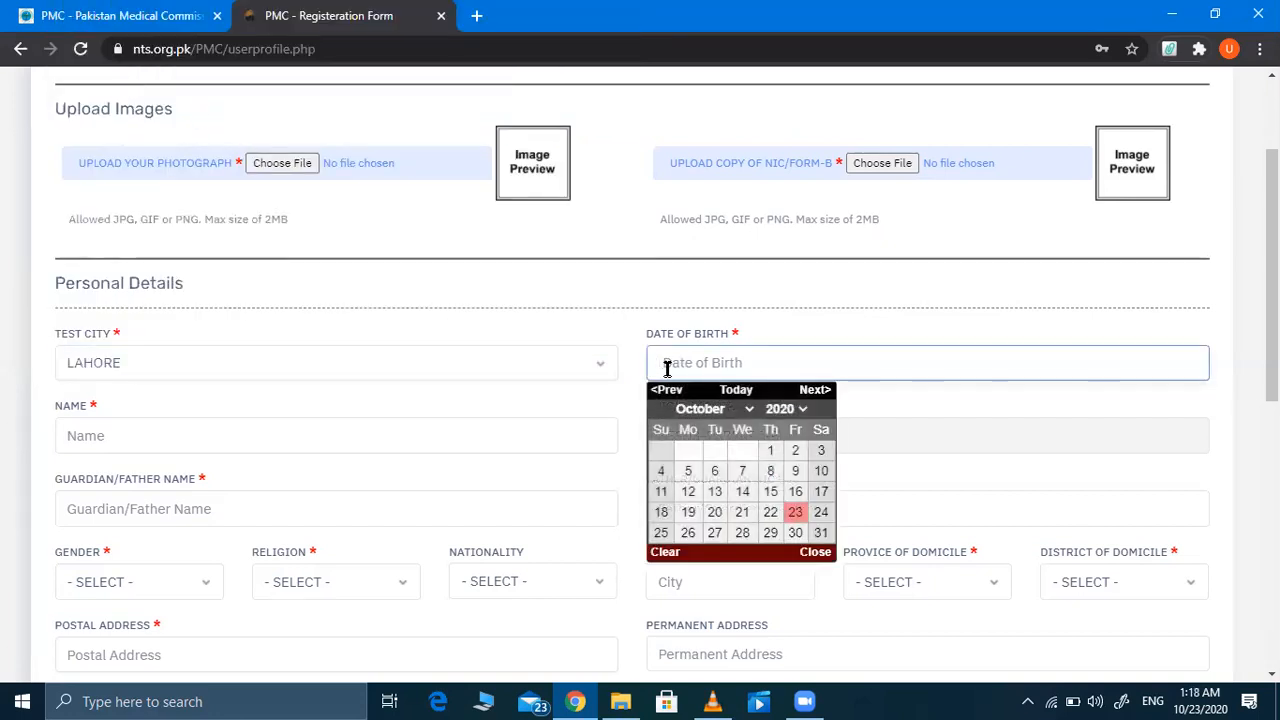
left_click(804, 410)
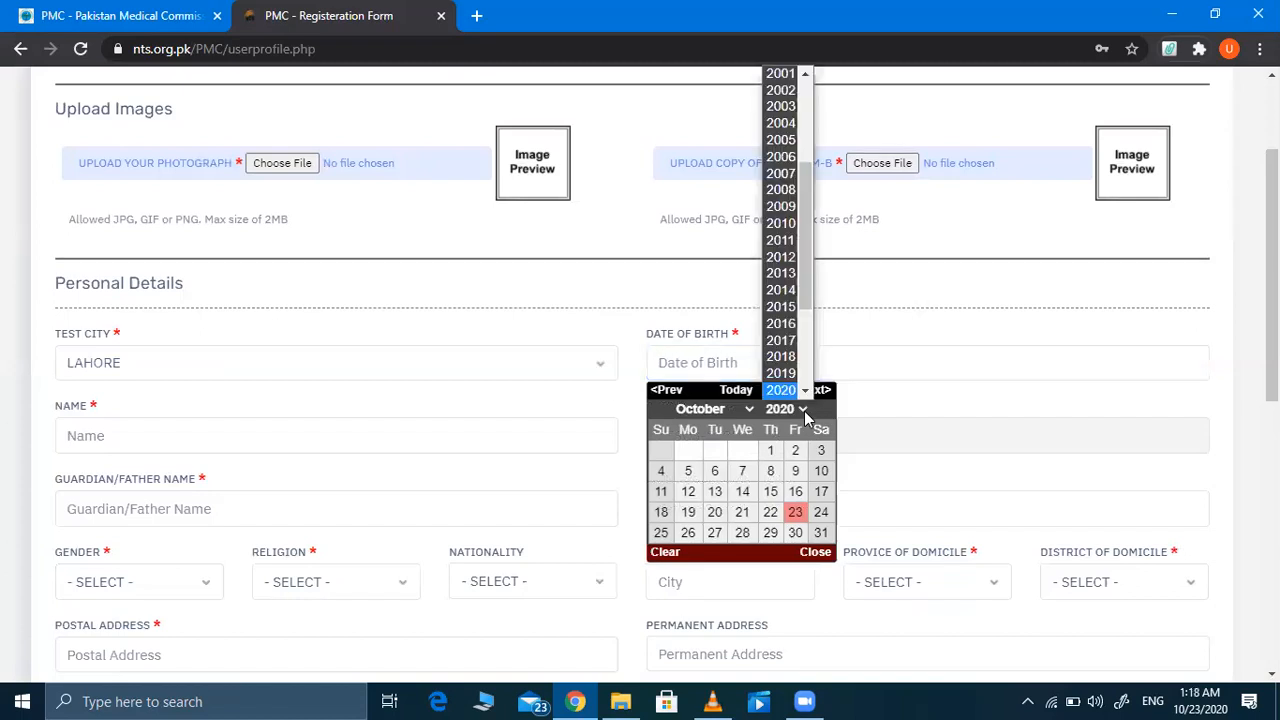
scroll(780, 255, "up", 2)
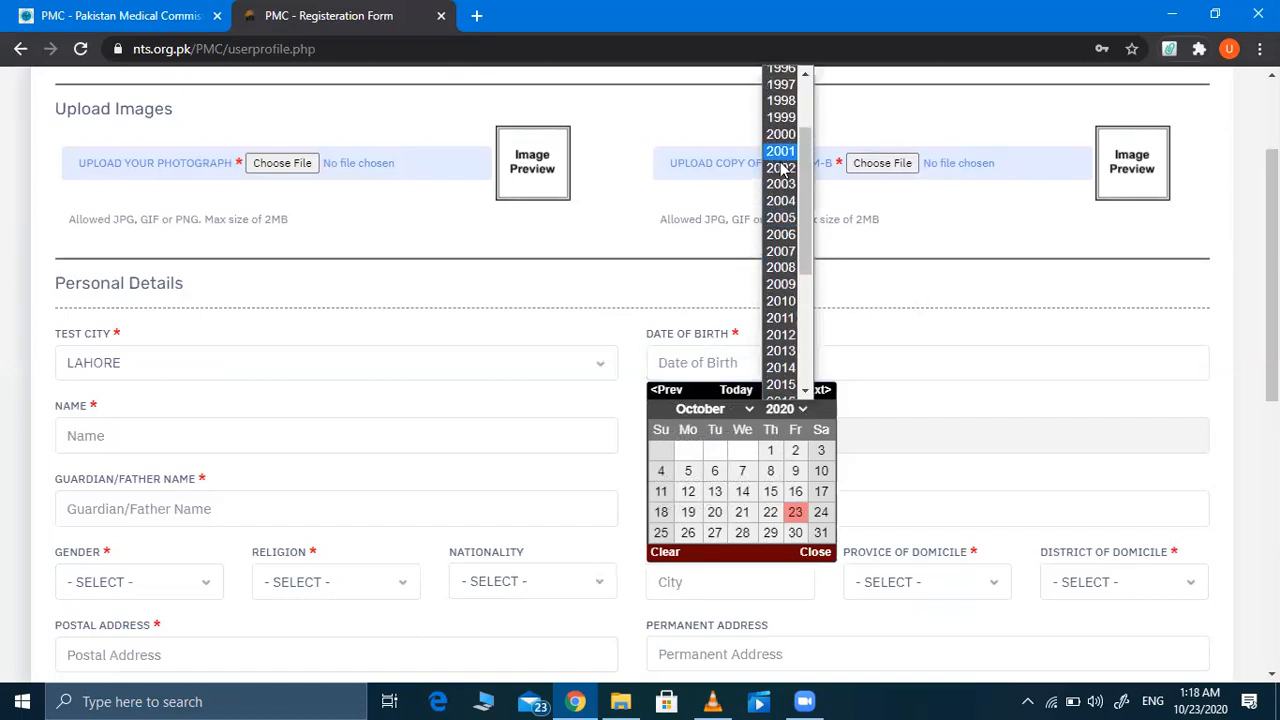
left_click(780, 151)
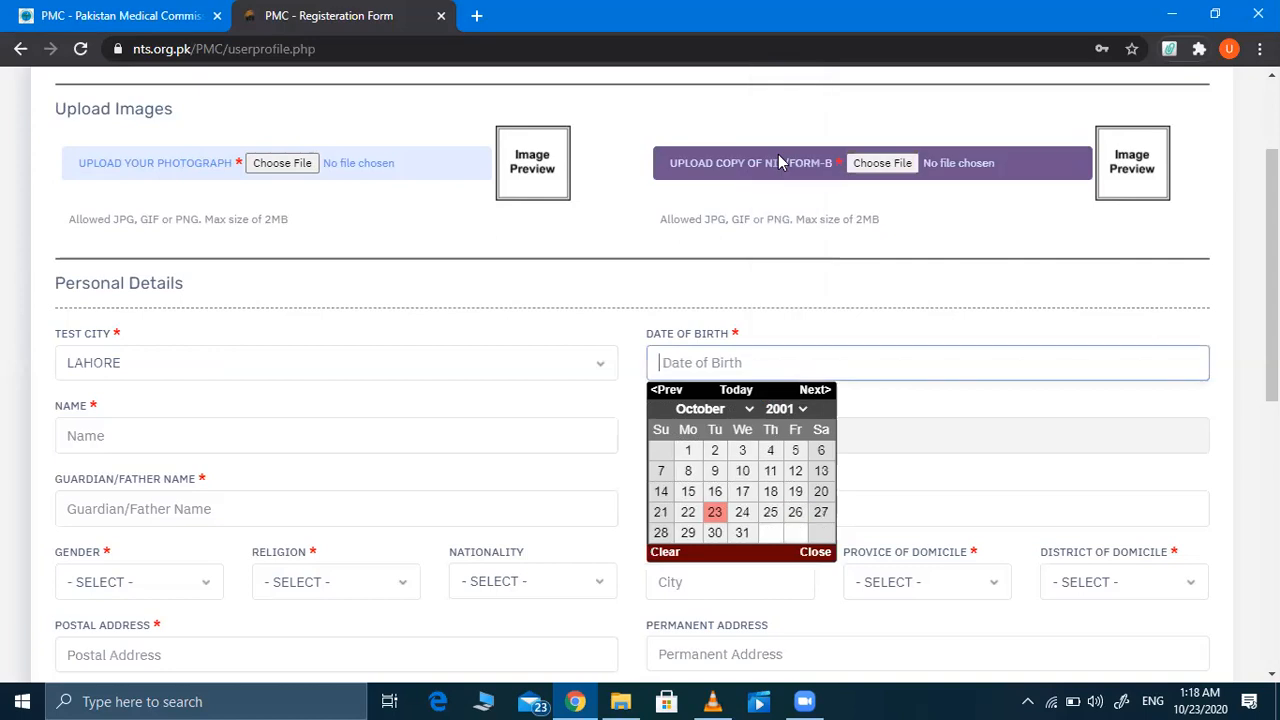
left_click(742, 472)
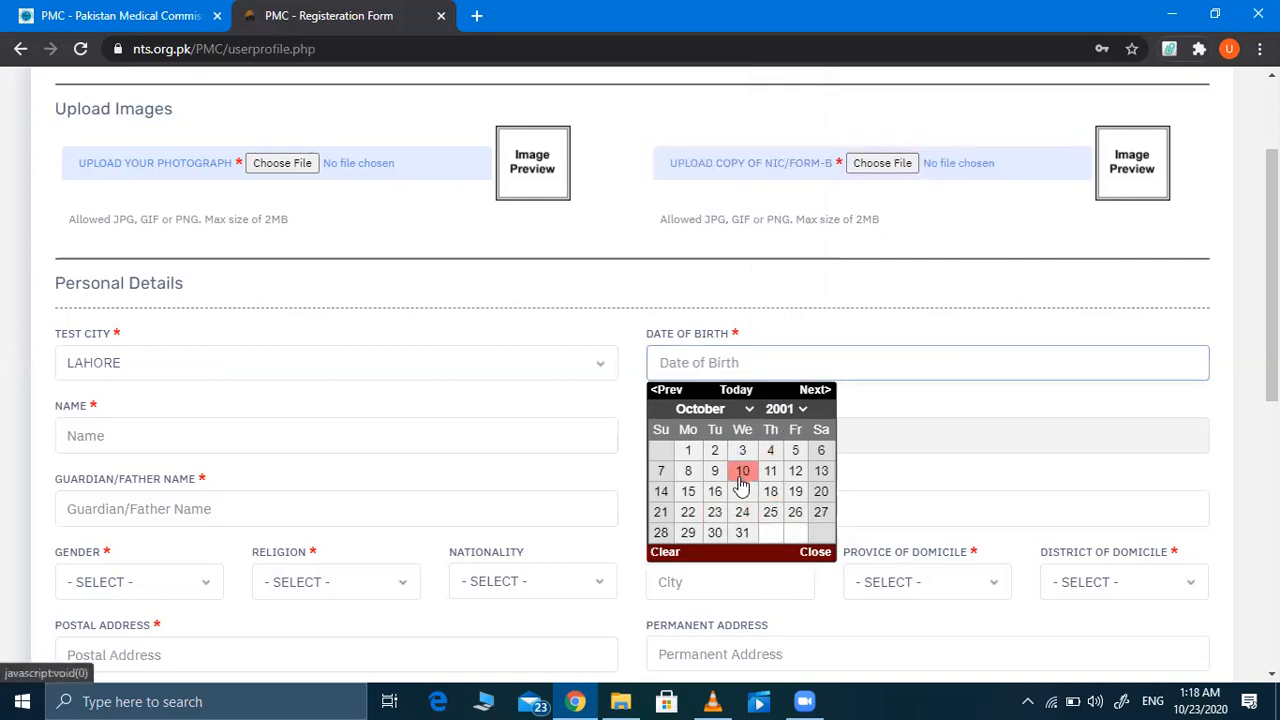
Step: Fill in the applicant's name from autofill, plus the father's name and NIC number
left_click(208, 428)
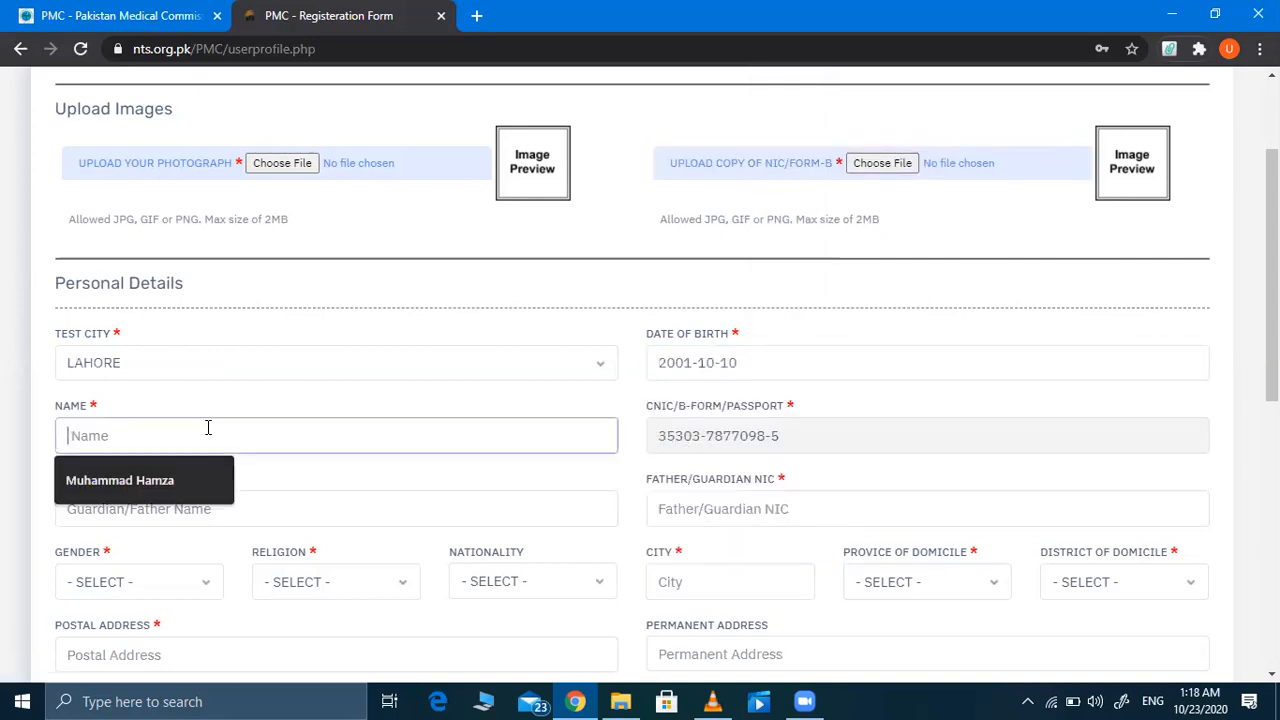
left_click(168, 478)
left_click(168, 510)
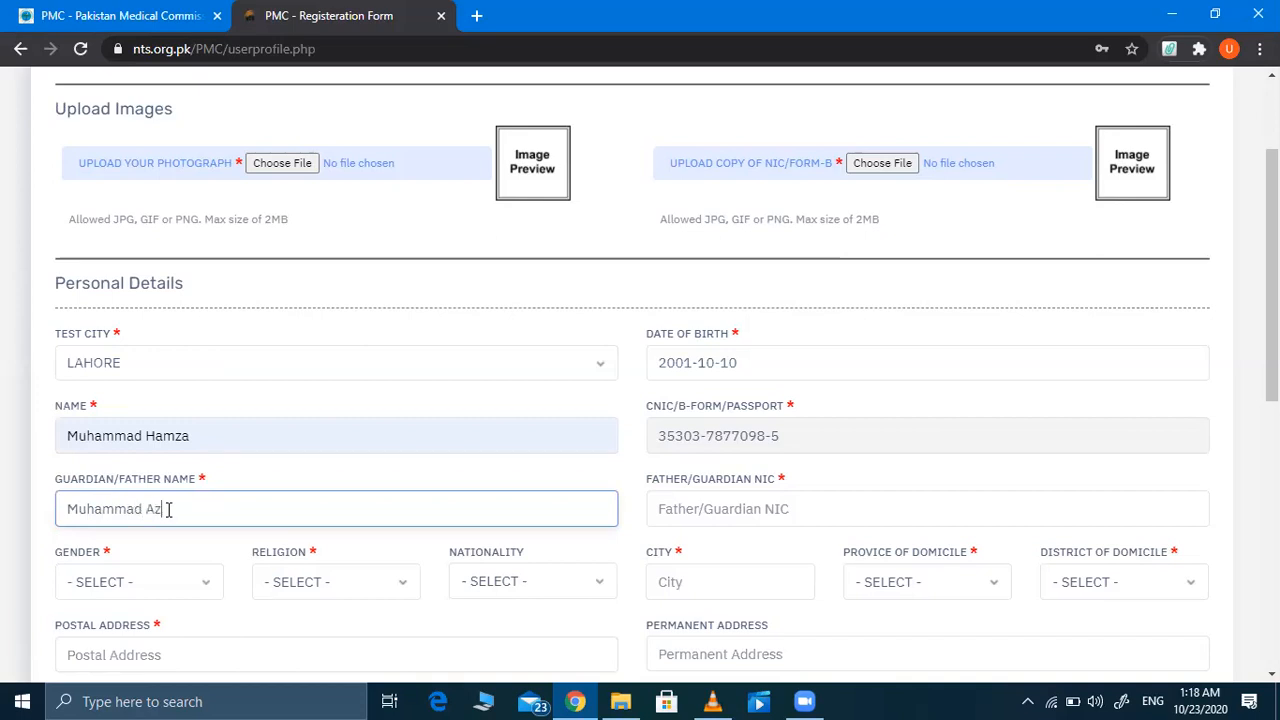
left_click(693, 515)
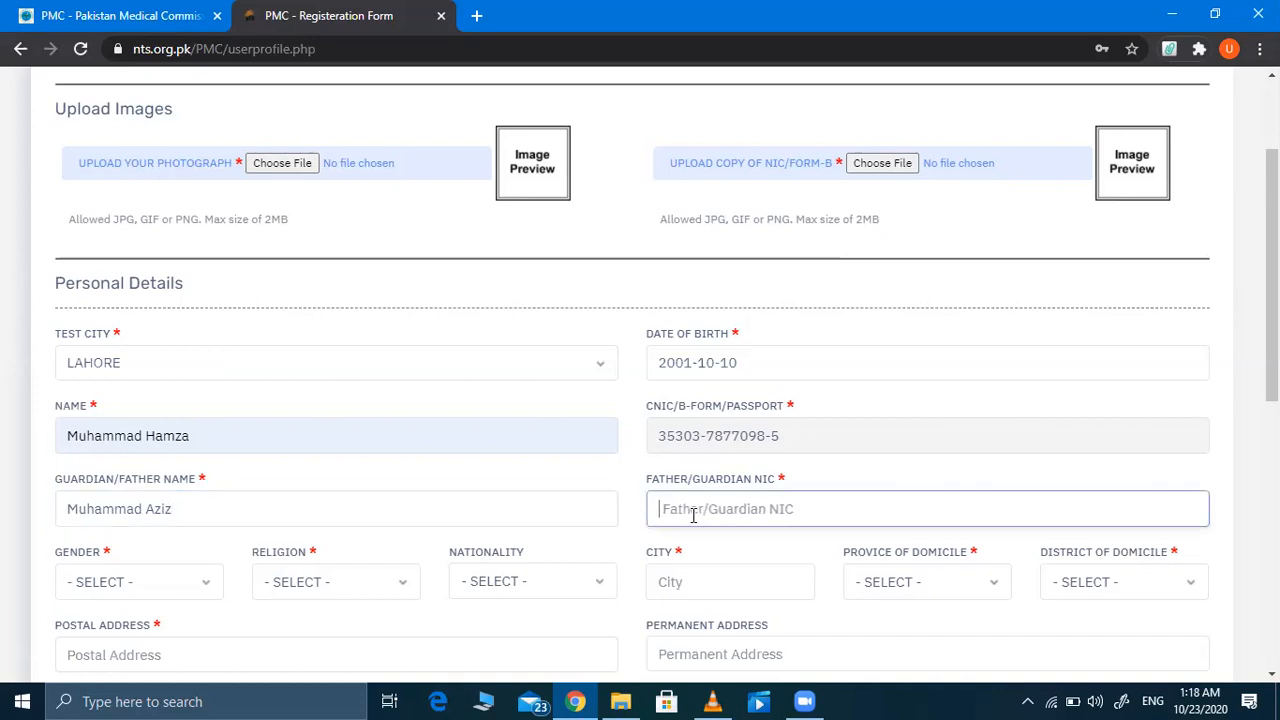
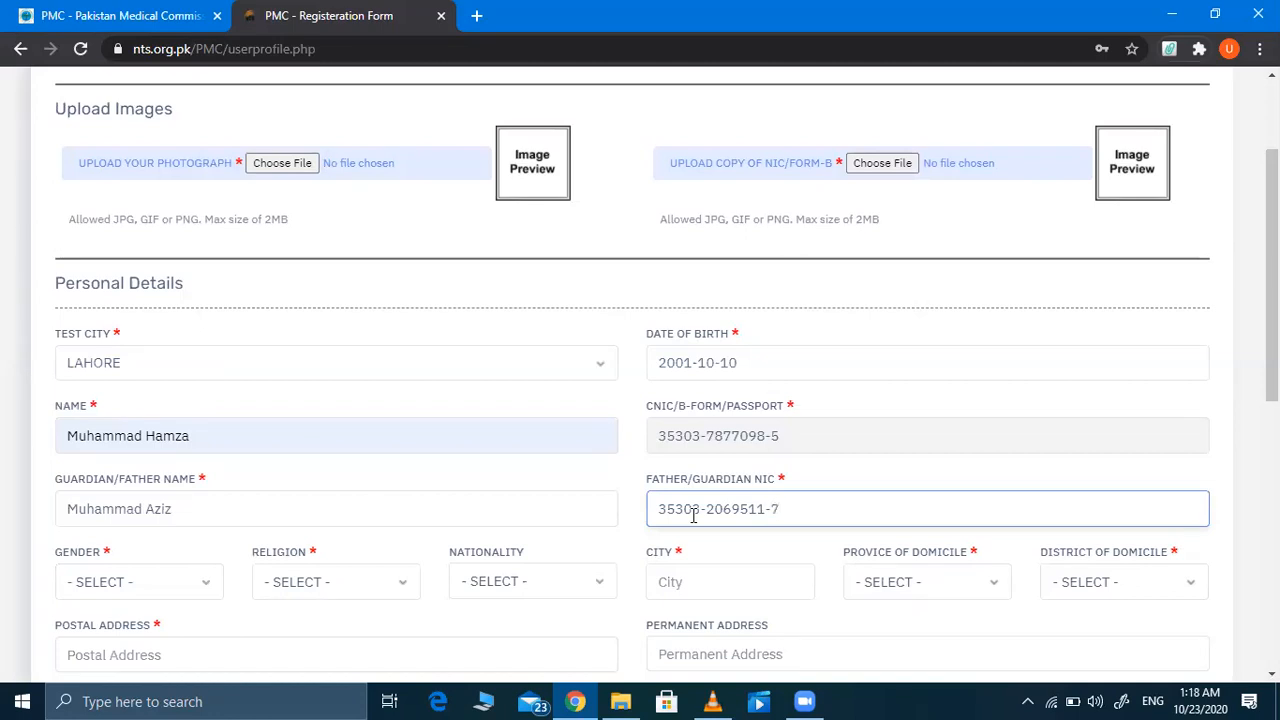
scroll(693, 514, "down", 1)
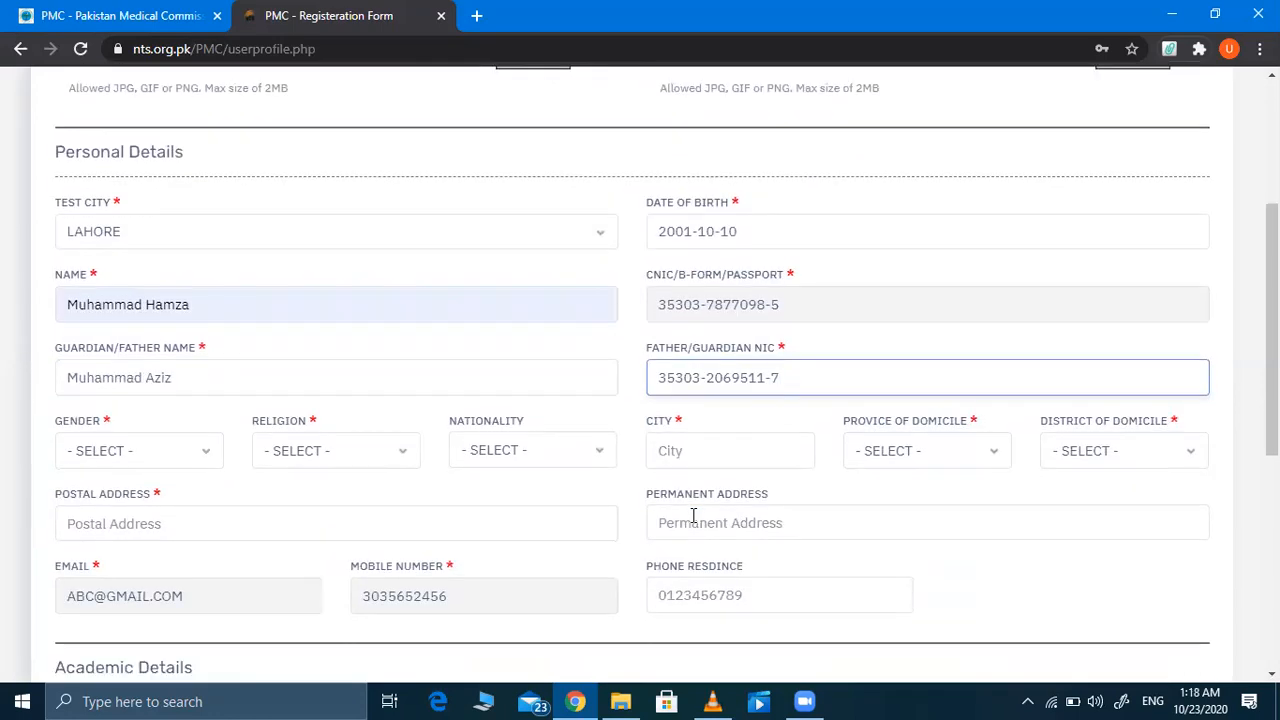
Step: Set gender Male, religion Muslim, nationality PAKISTANI and city Lahore
left_click(193, 463)
left_click(157, 498)
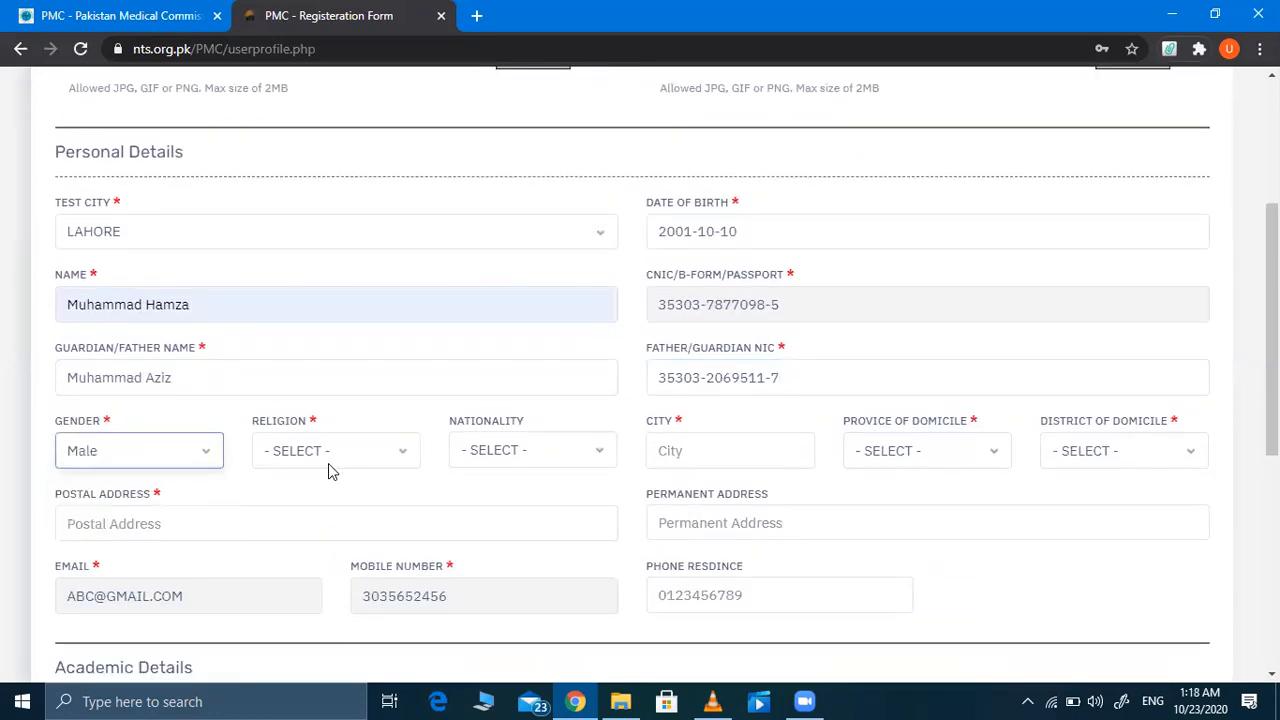
left_click(355, 459)
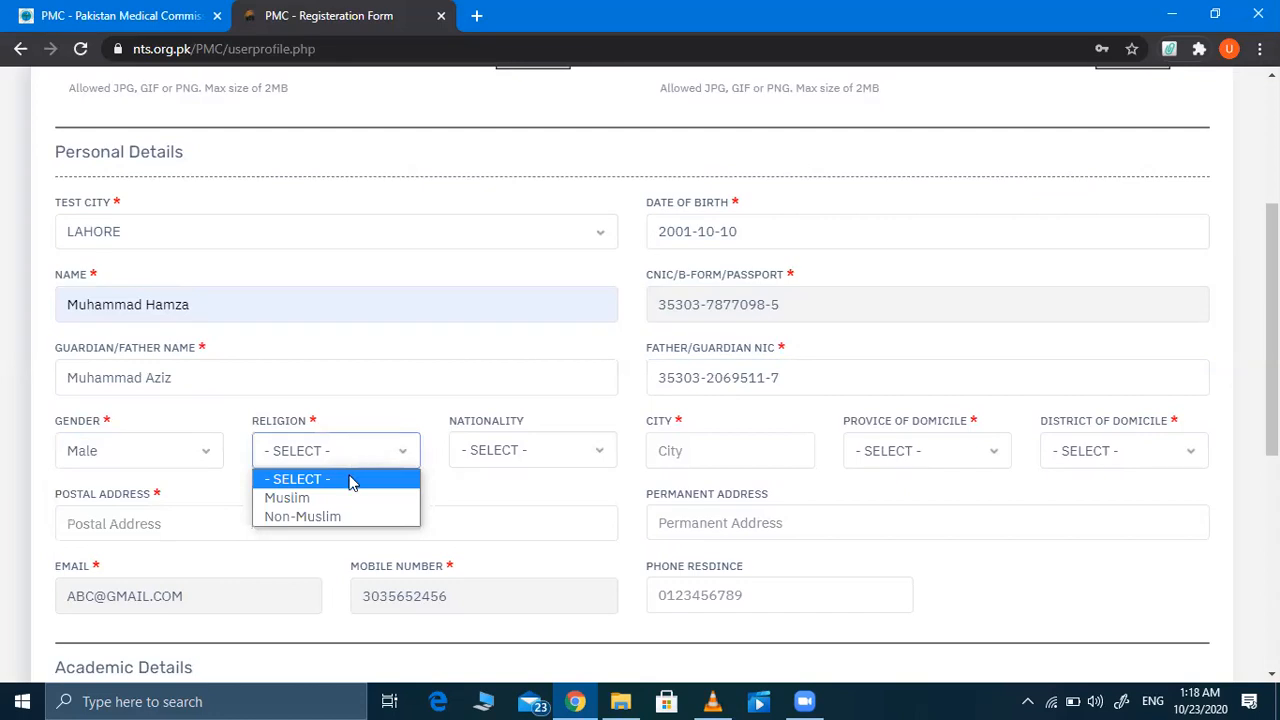
left_click(317, 503)
left_click(549, 447)
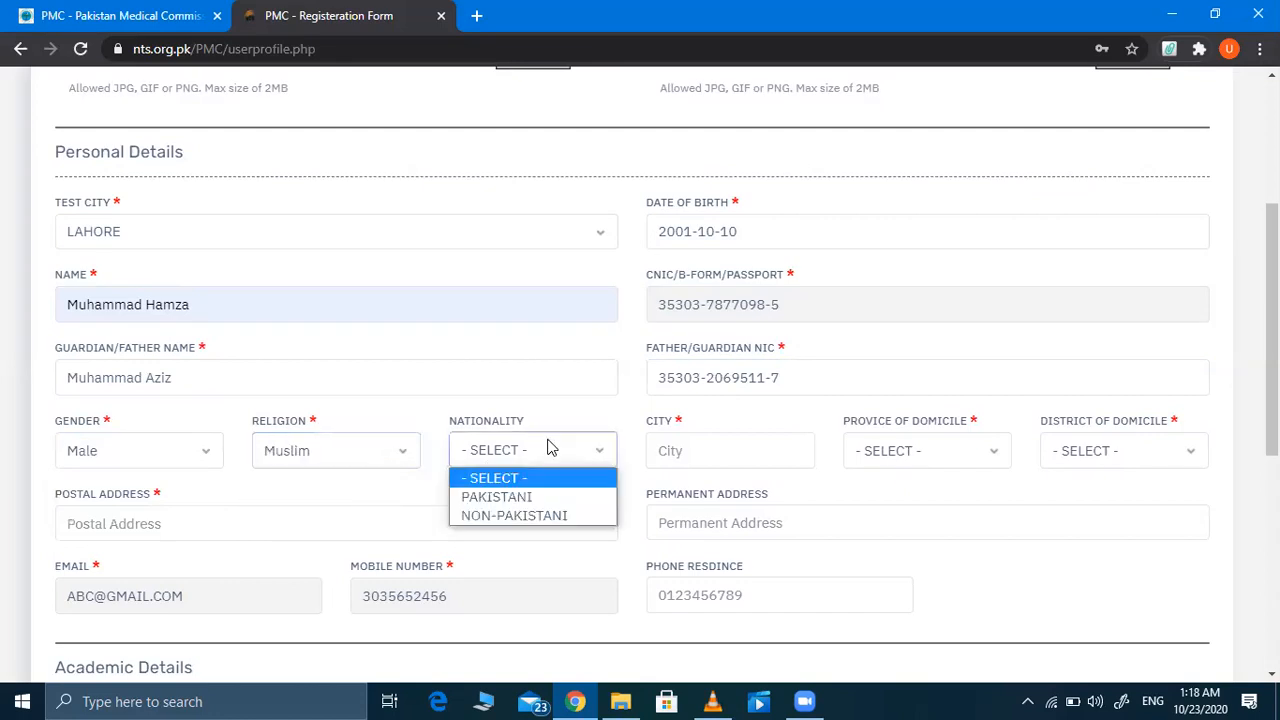
left_click(524, 497)
left_click(697, 453)
type("Lahore")
Step: Set the domicile province to PUNJAB and the domicile district to Lahore
left_click(925, 455)
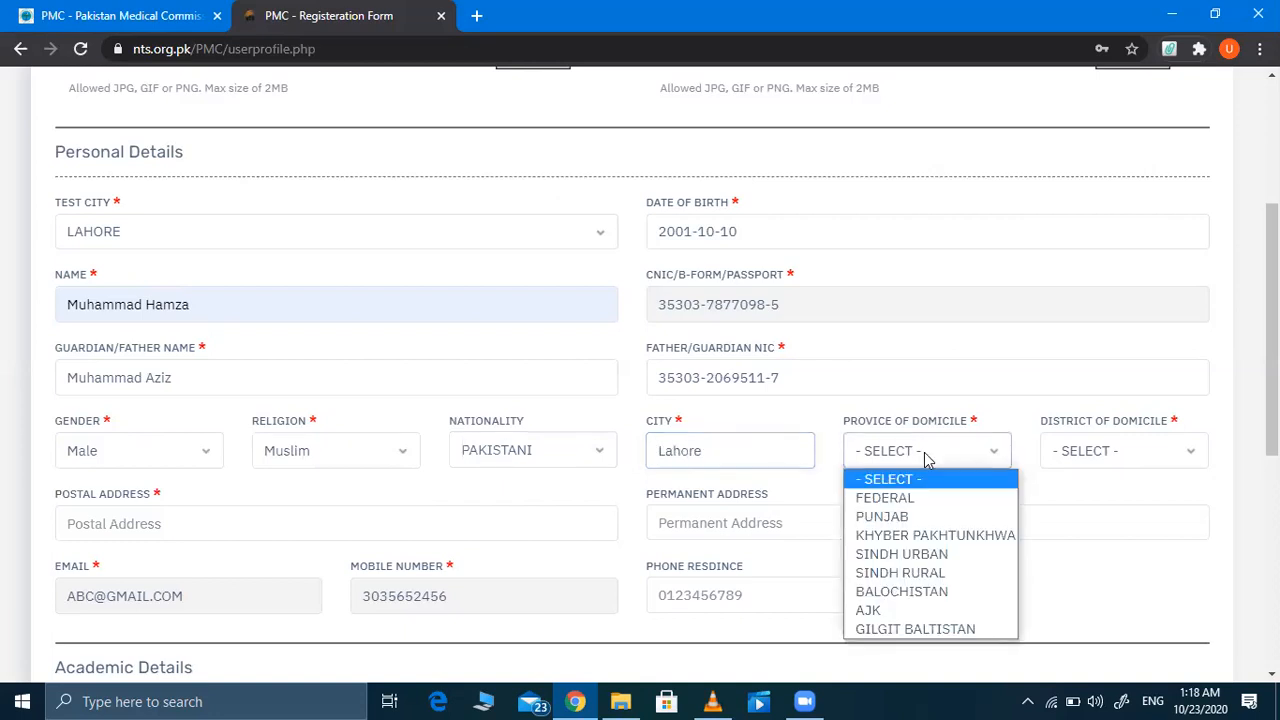
left_click(900, 517)
left_click(1116, 458)
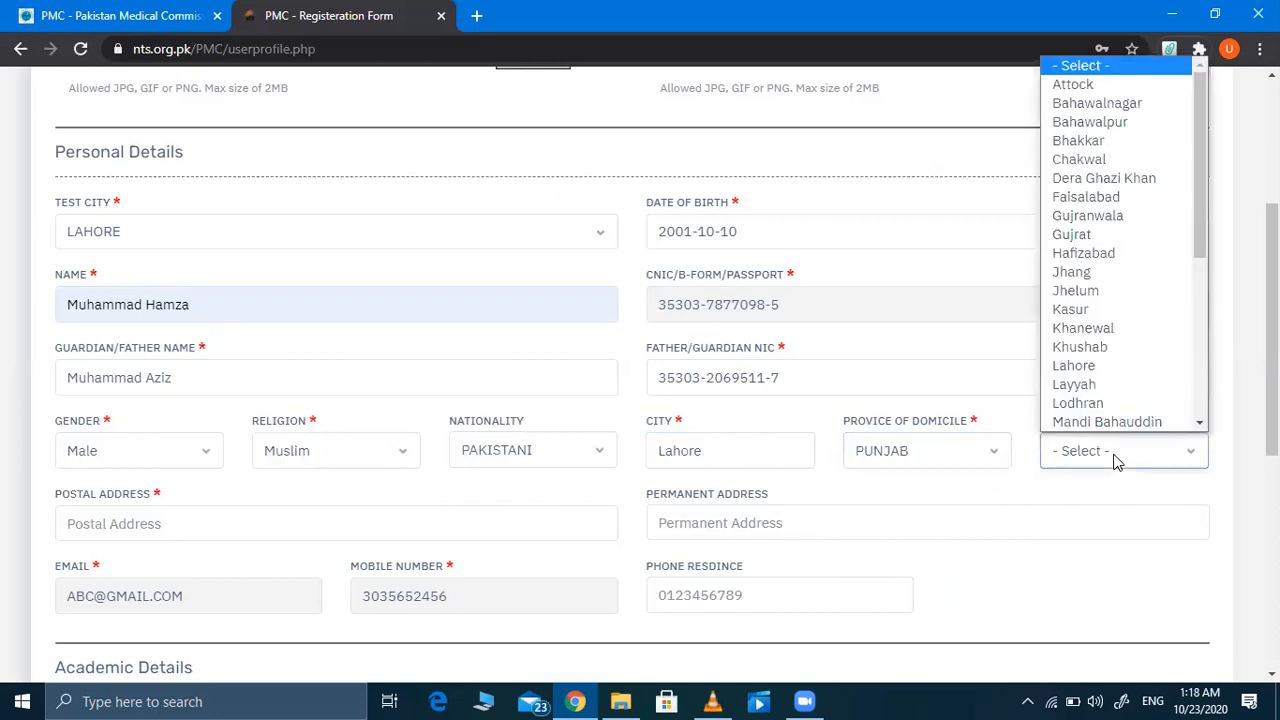
scroll(1080, 230, "down", 1)
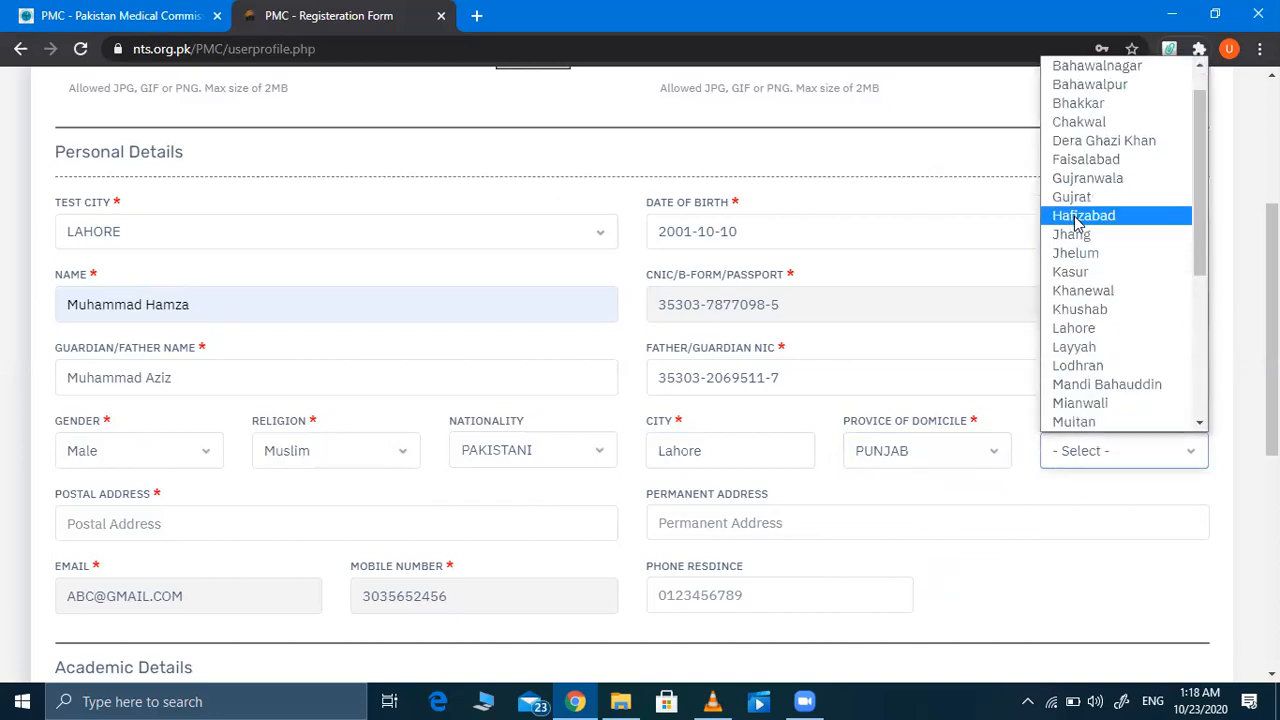
left_click(1078, 330)
left_click(165, 517)
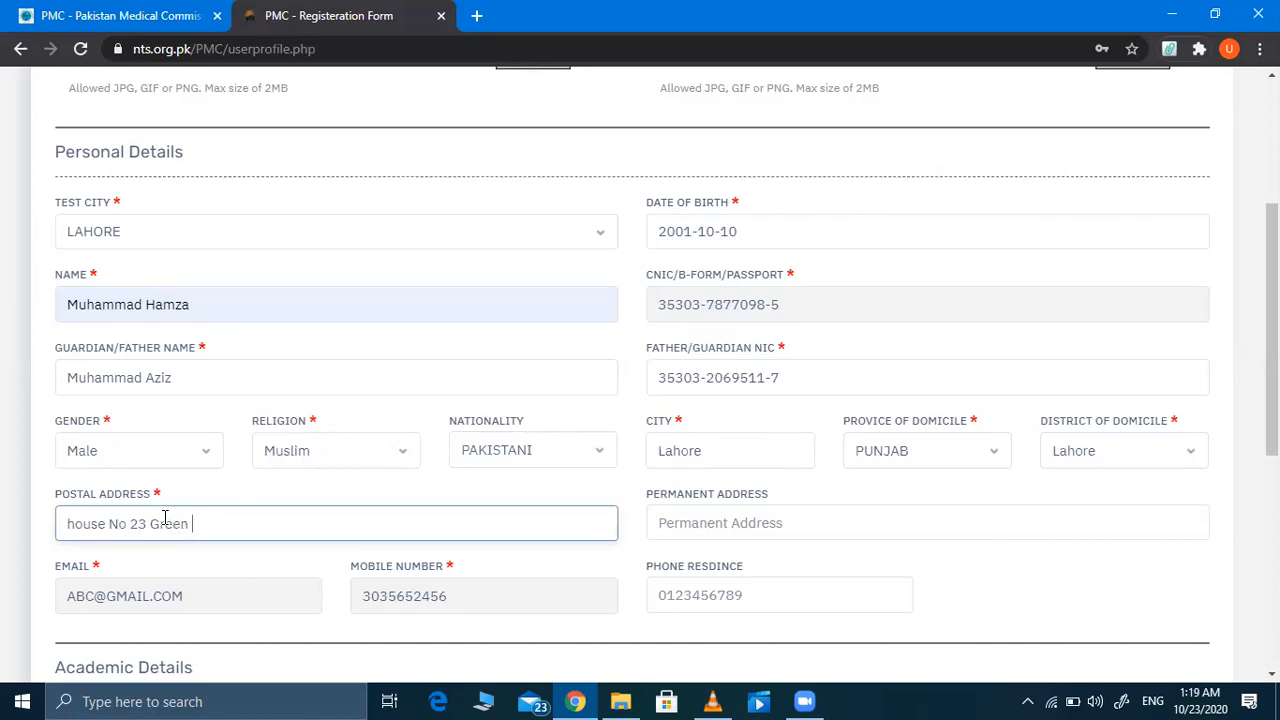
Step: Enter the house address as the postal address and 'Same' as the permanent address
left_click(714, 521)
type("Same")
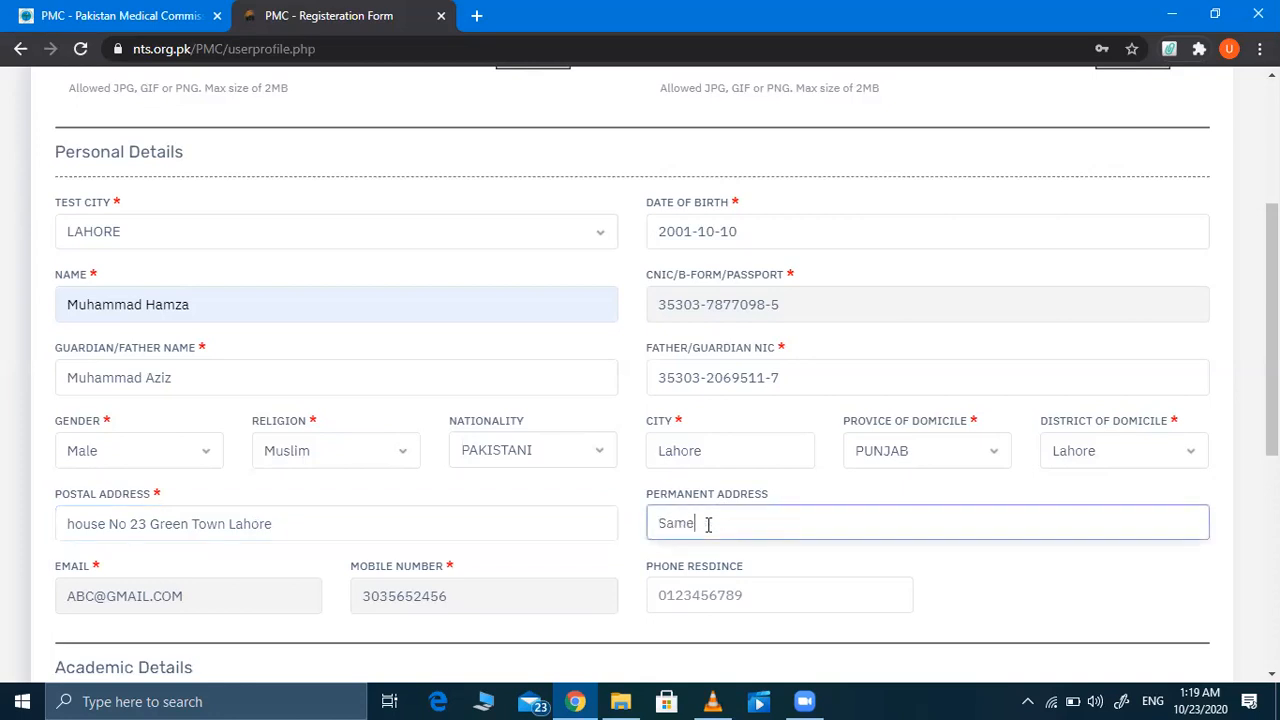
scroll(690, 527, "down", 1)
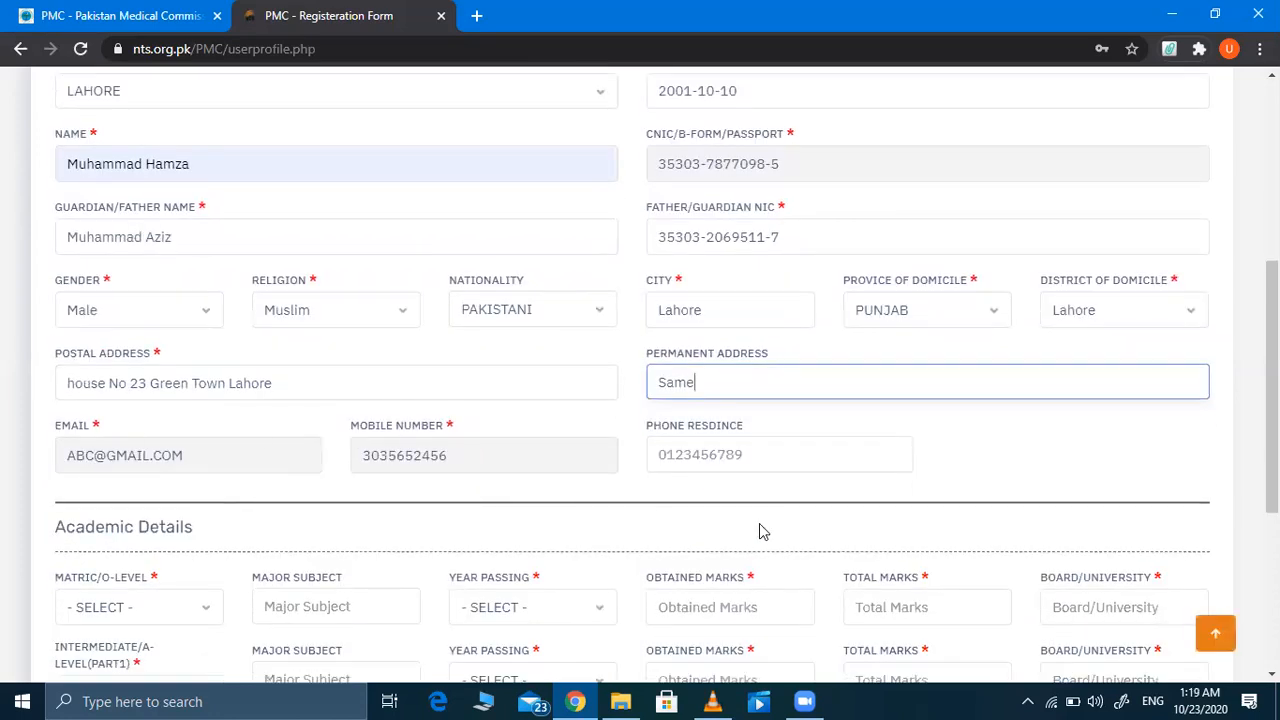
Step: Select MATRIC and enter the matric subjects 'Bio,phy,chem,Maths'
scroll(443, 580, "down", 3)
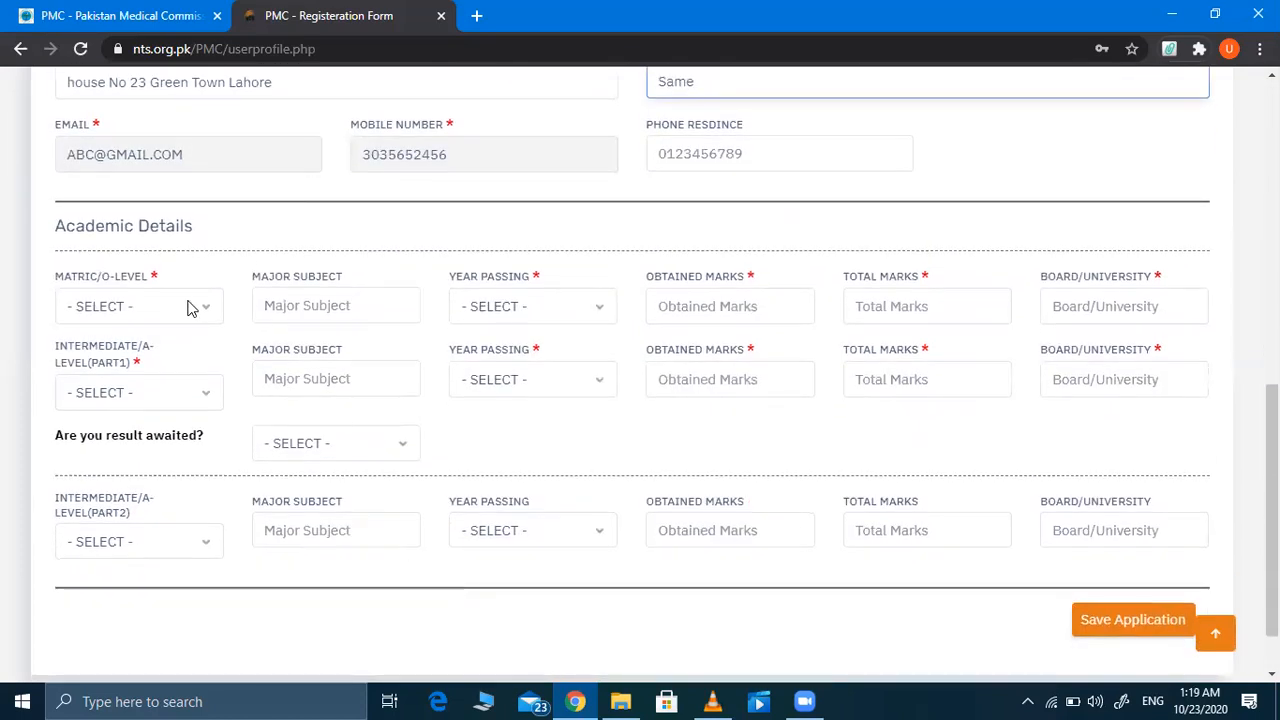
left_click(190, 307)
left_click(126, 352)
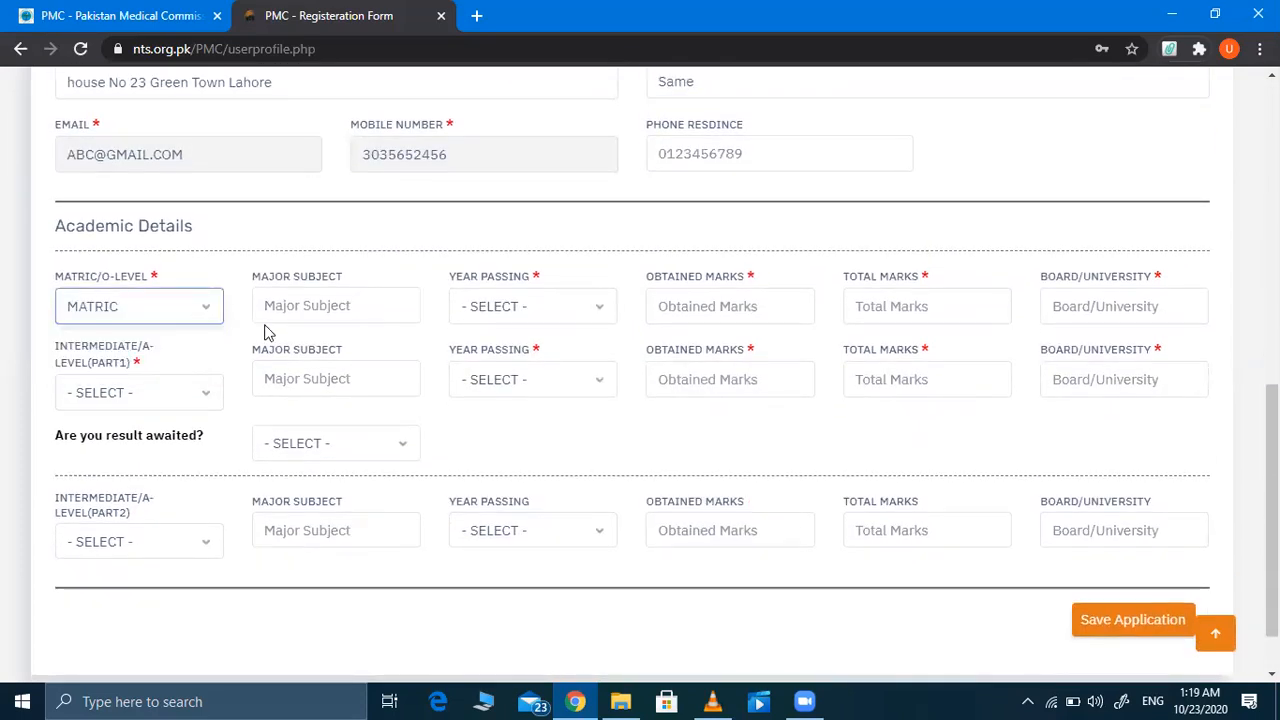
left_click(296, 310)
type("Bio,phy")
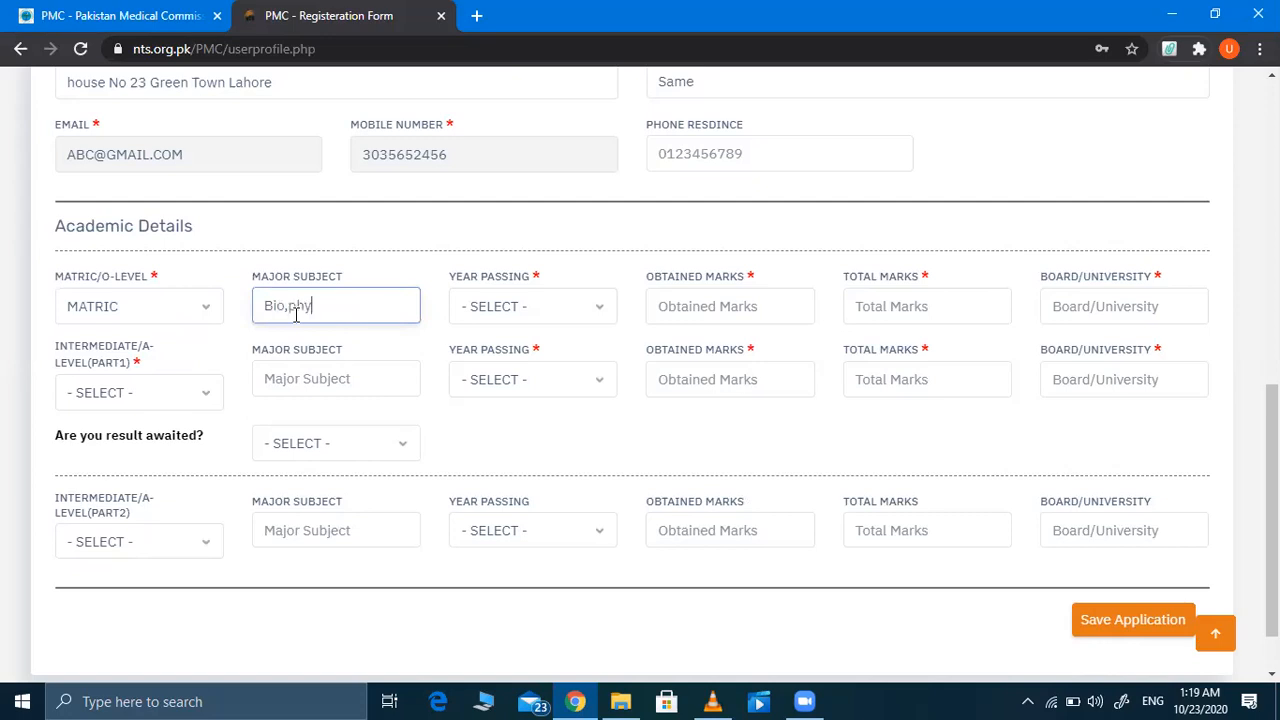
type(",chem,Maths")
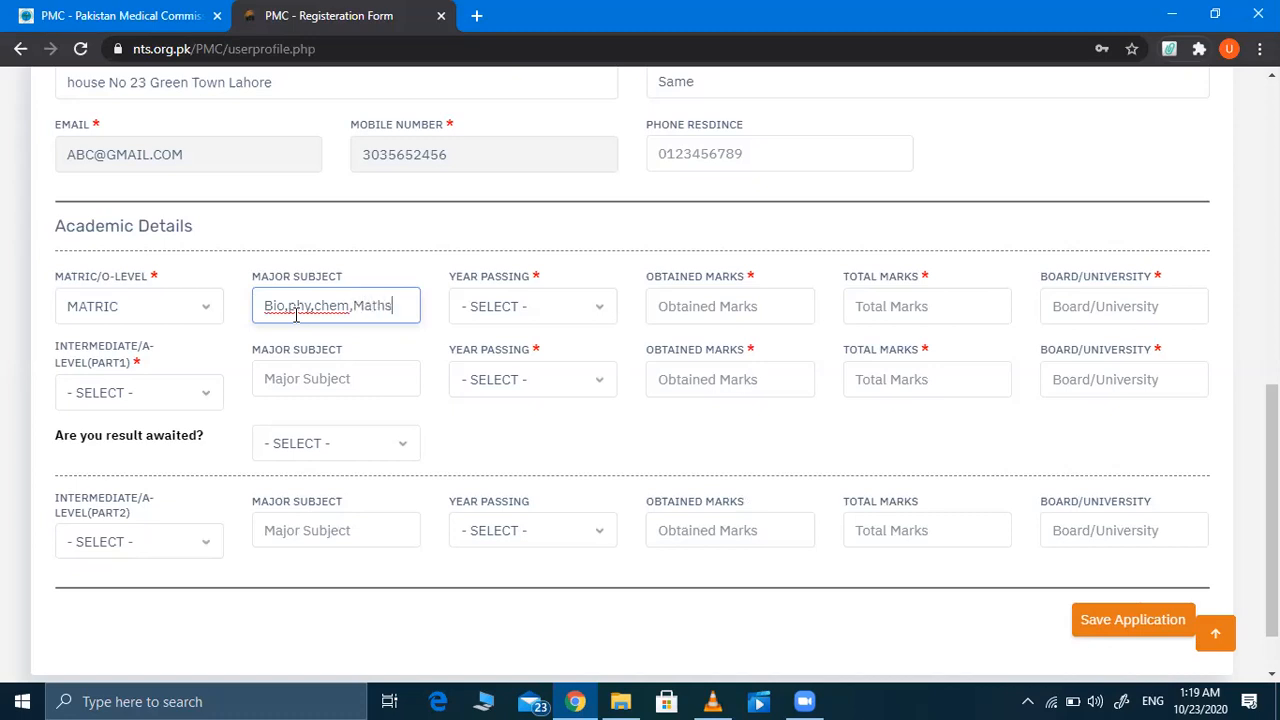
Step: Set the matric year to 2016, marks 1050 of 1100, board BISE Lahore
left_click(557, 312)
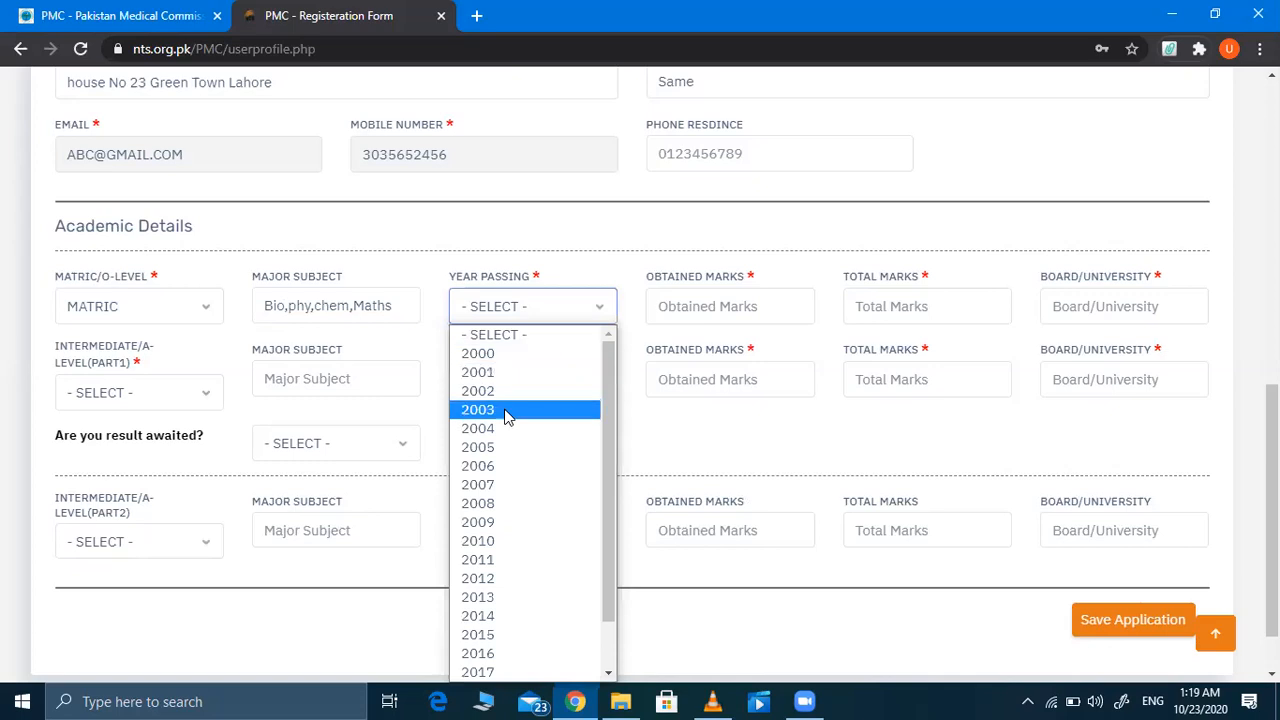
scroll(488, 553, "down", 1)
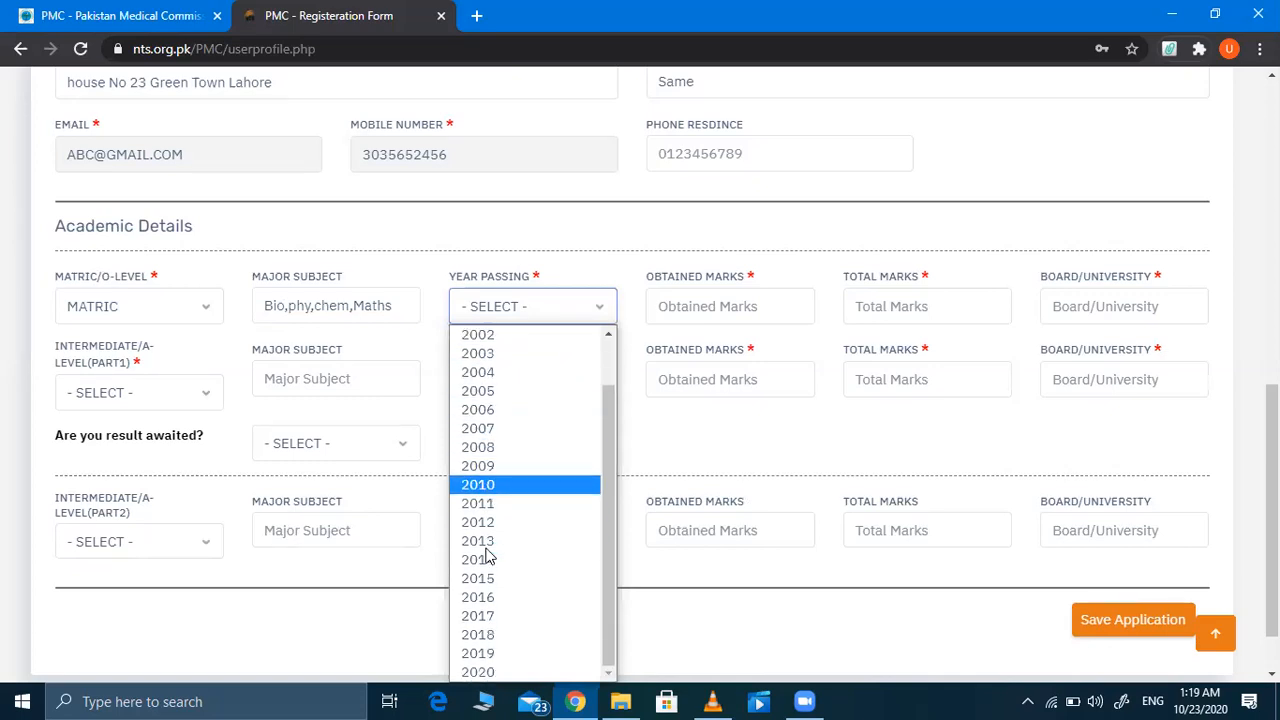
left_click(490, 598)
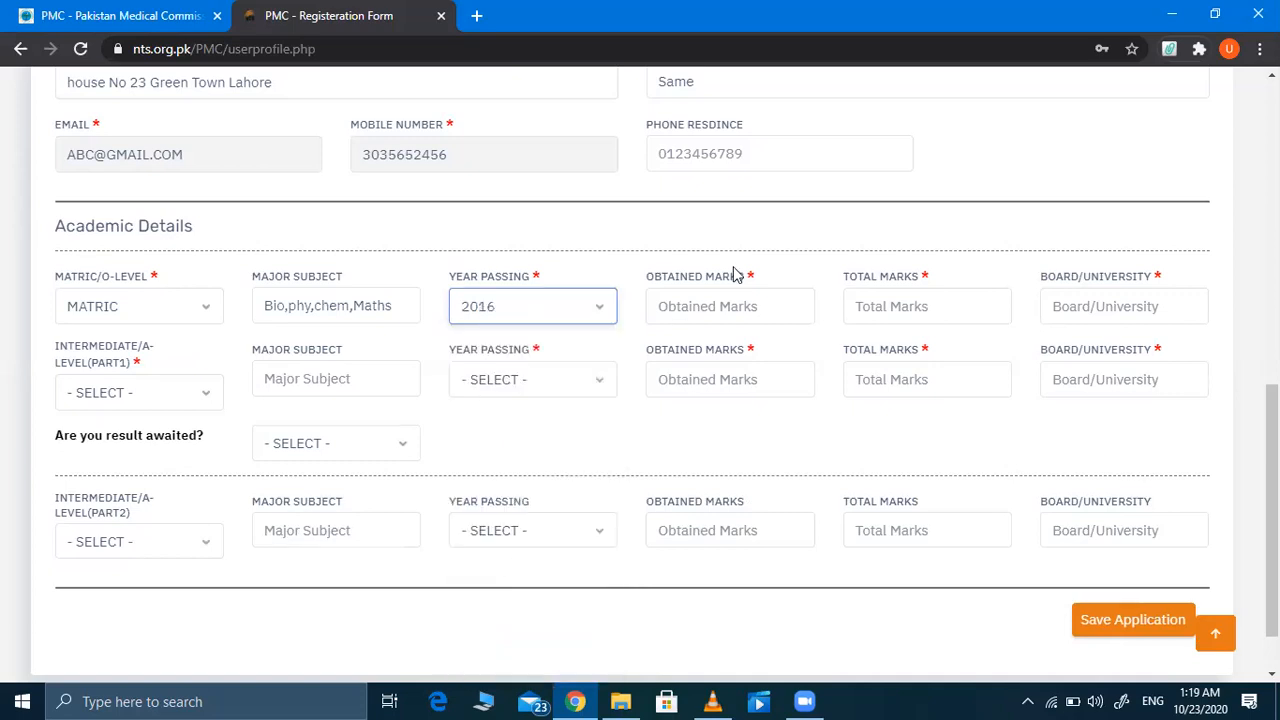
left_click(727, 306)
type("1050")
left_click(857, 308)
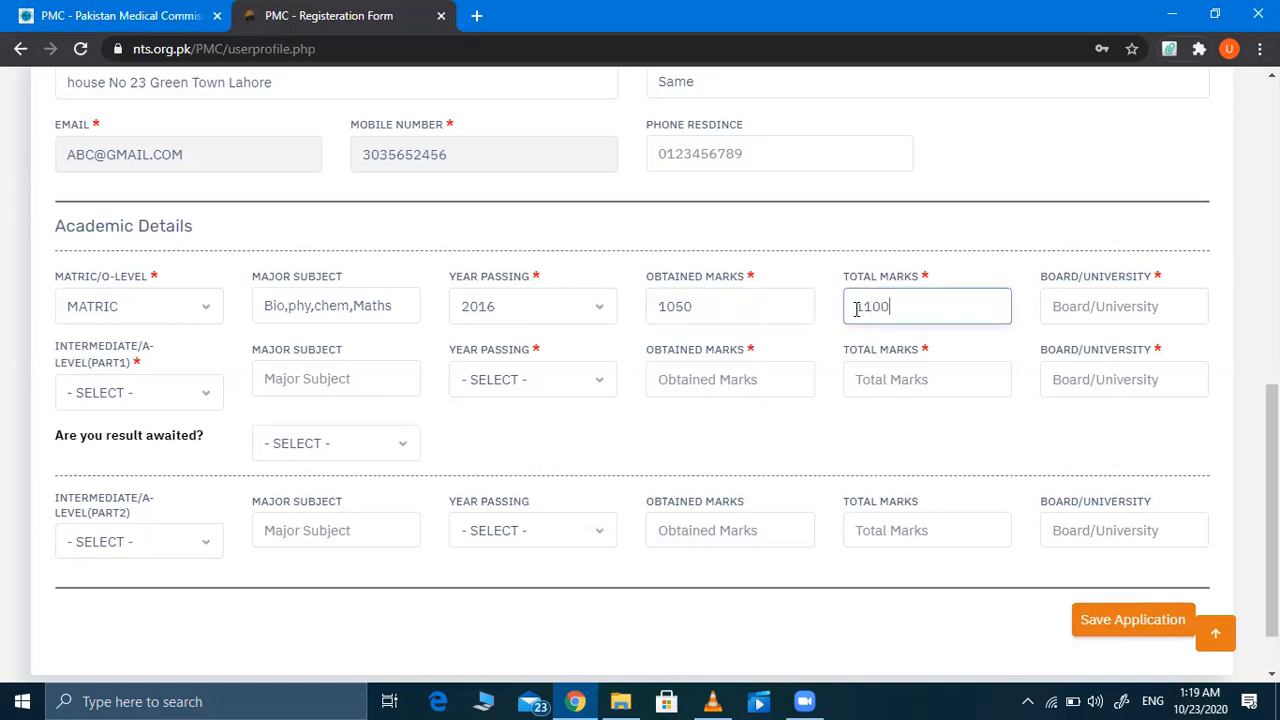
left_click(1141, 313)
type("BISE")
type(" Lahp")
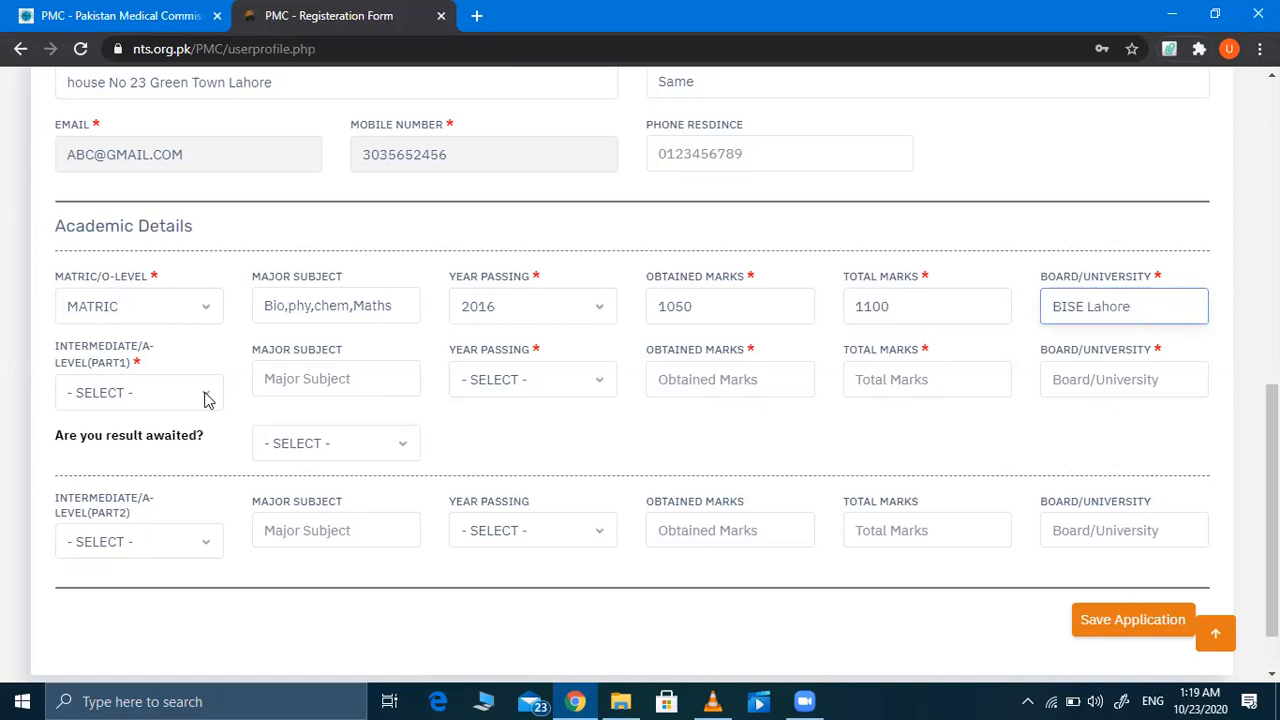
Step: Fill Intermediate Part1 with F.Sc(Pre-Medical), subjects 'Bio,phy,Chem' and passing year 2020
left_click(157, 399)
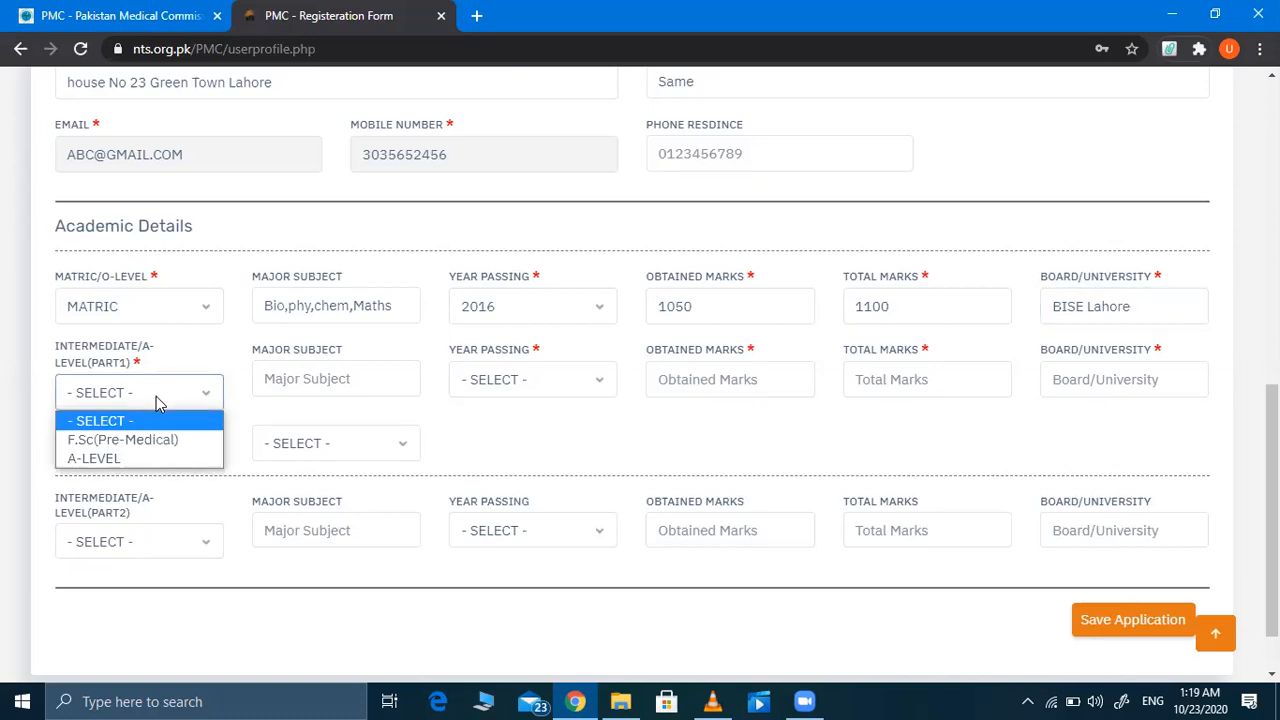
left_click(117, 441)
left_click(326, 380)
type("B")
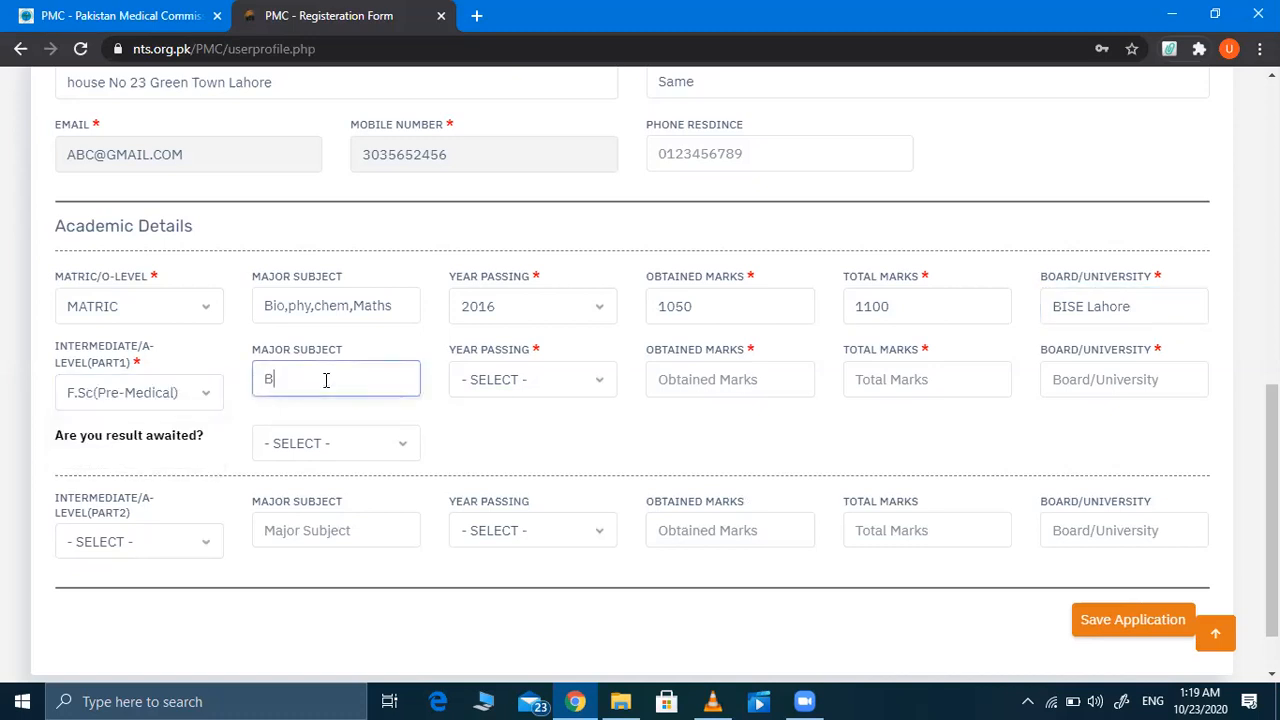
type("io,phy,Chem")
left_click(515, 381)
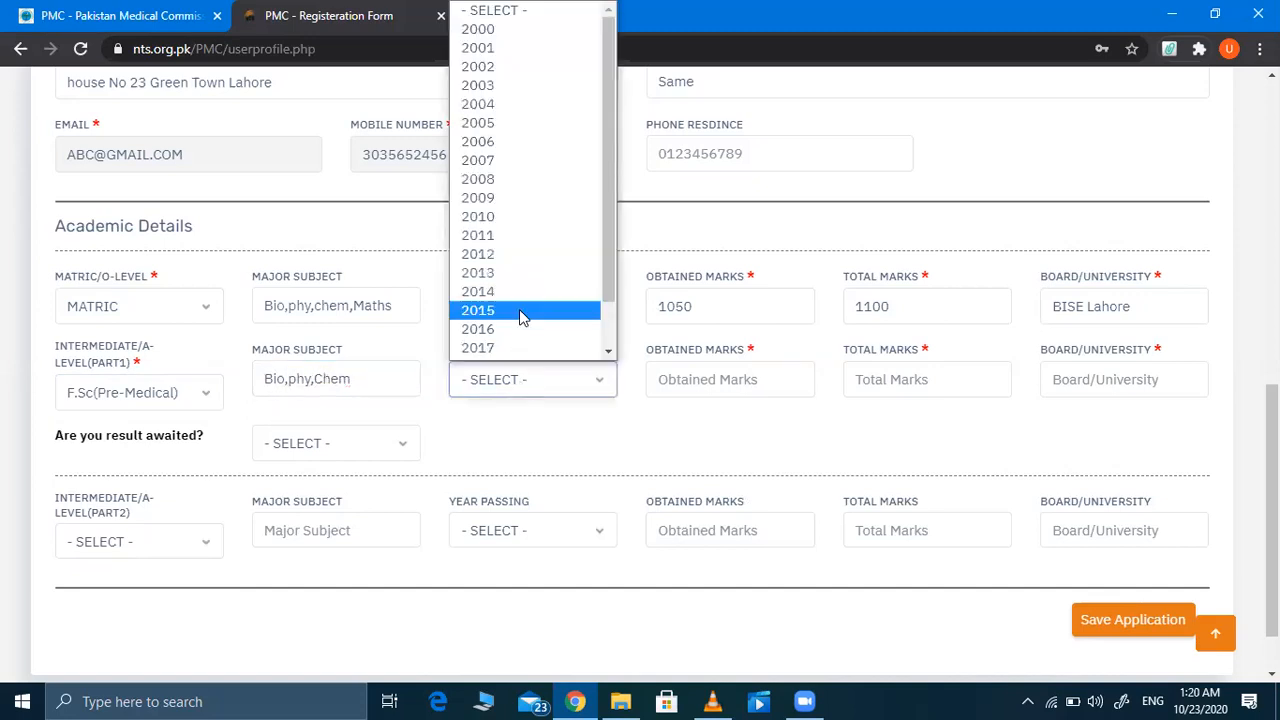
scroll(486, 335, "down", 1)
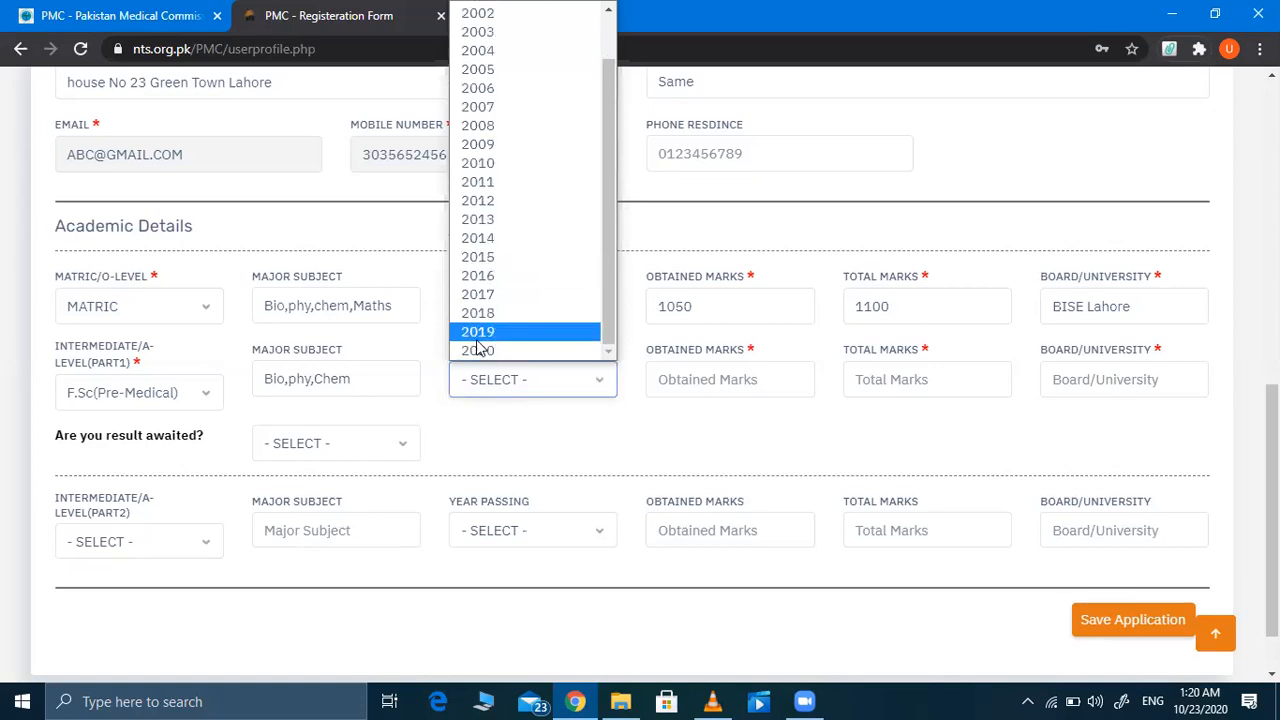
left_click(478, 350)
Step: Change the matric passing year to 2018
left_click(730, 374)
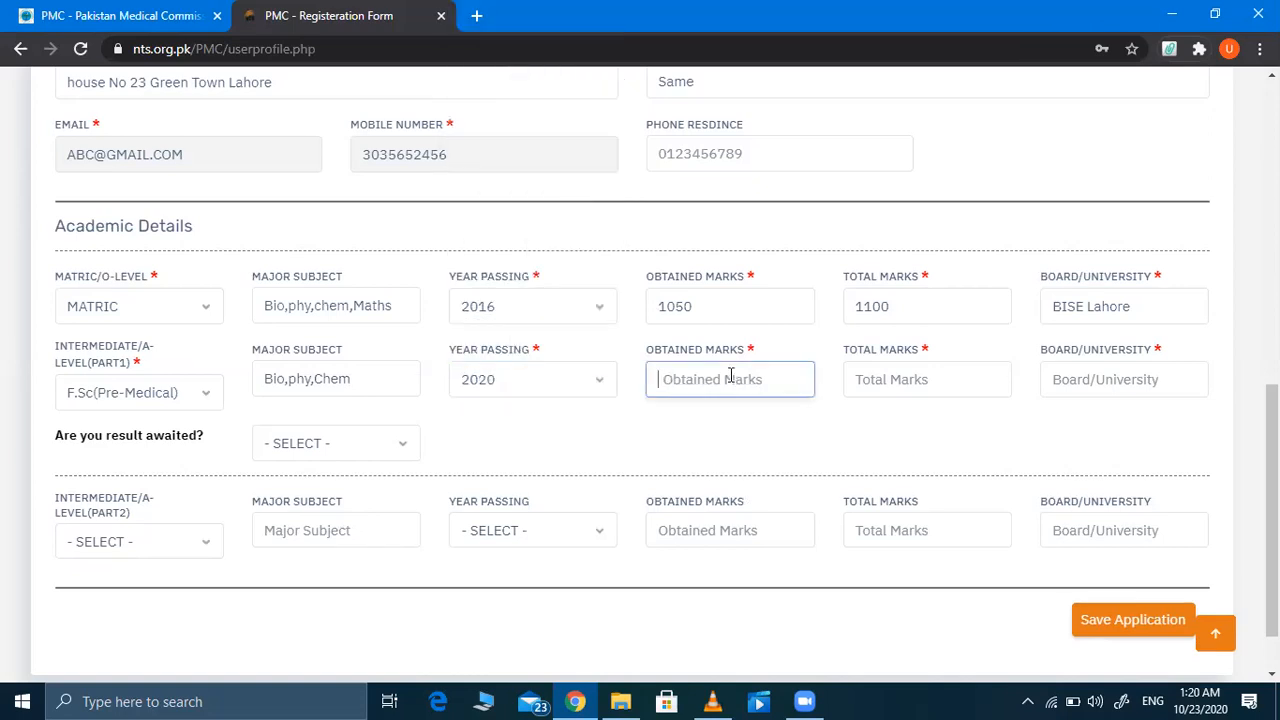
left_click(601, 312)
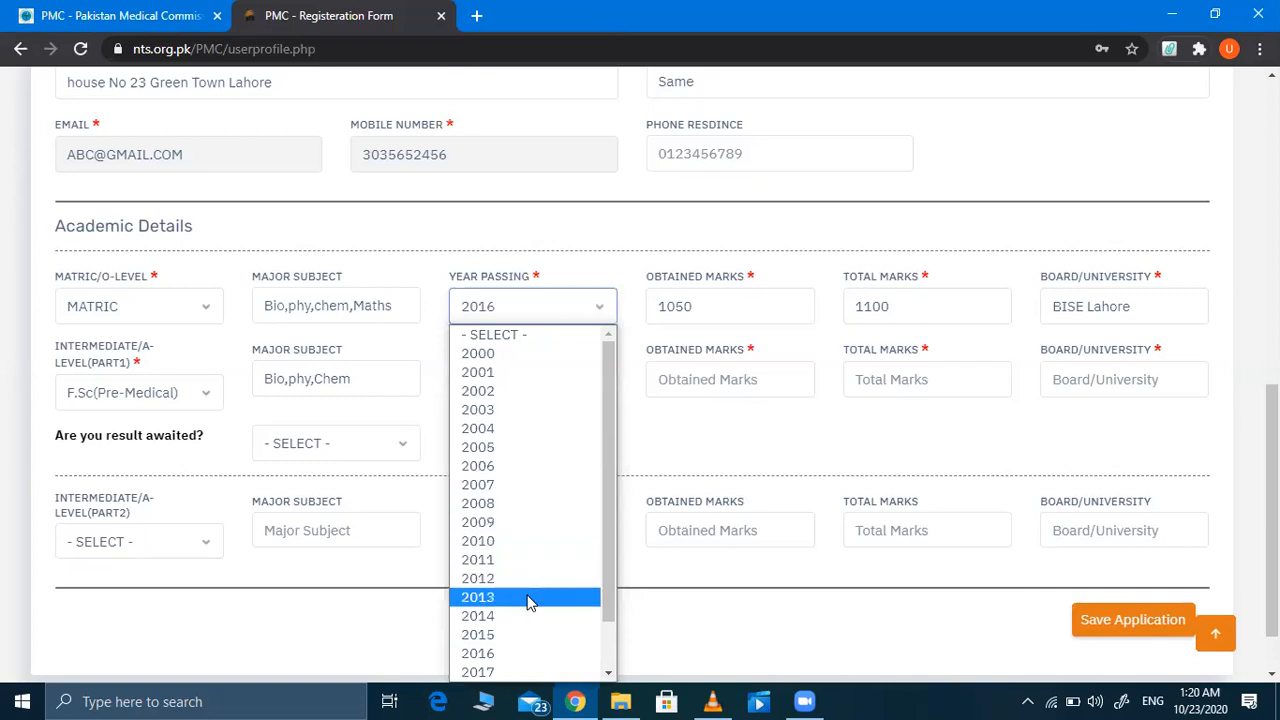
scroll(528, 600, "down", 1)
left_click(493, 636)
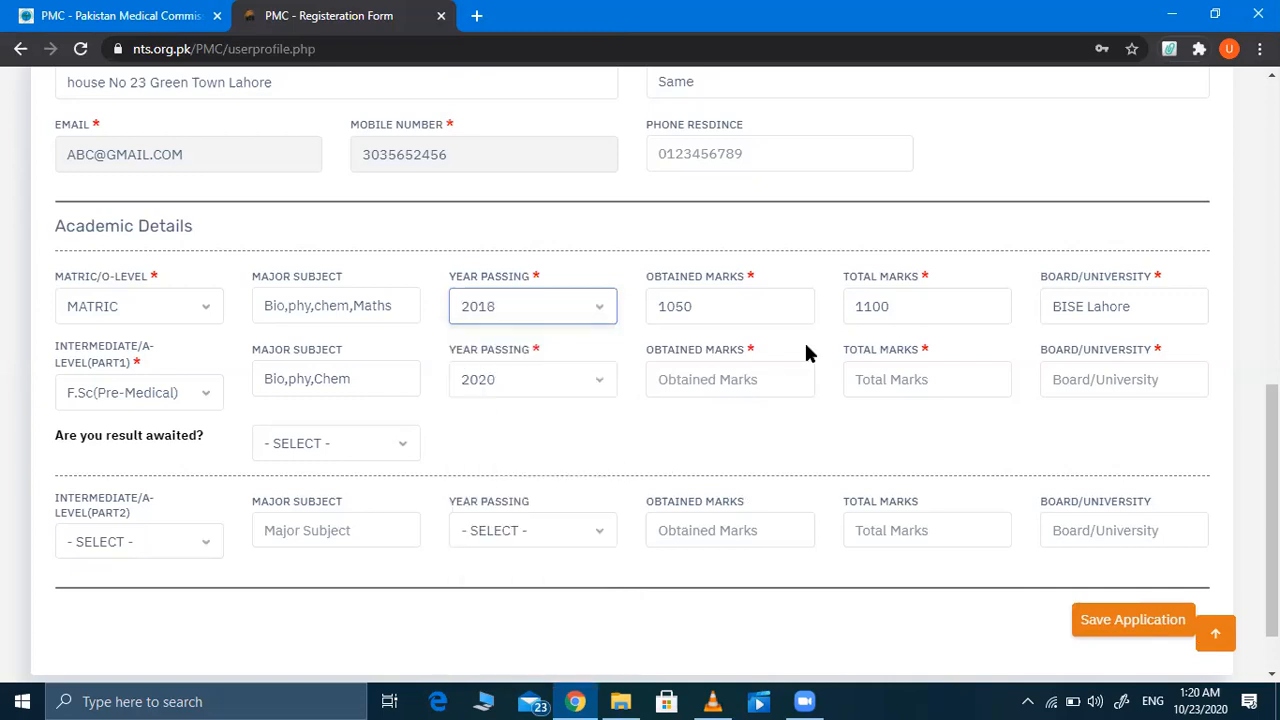
Step: Enter Part1 marks 1030 of 1100 and board BISE lahore
left_click(733, 387)
type("1030")
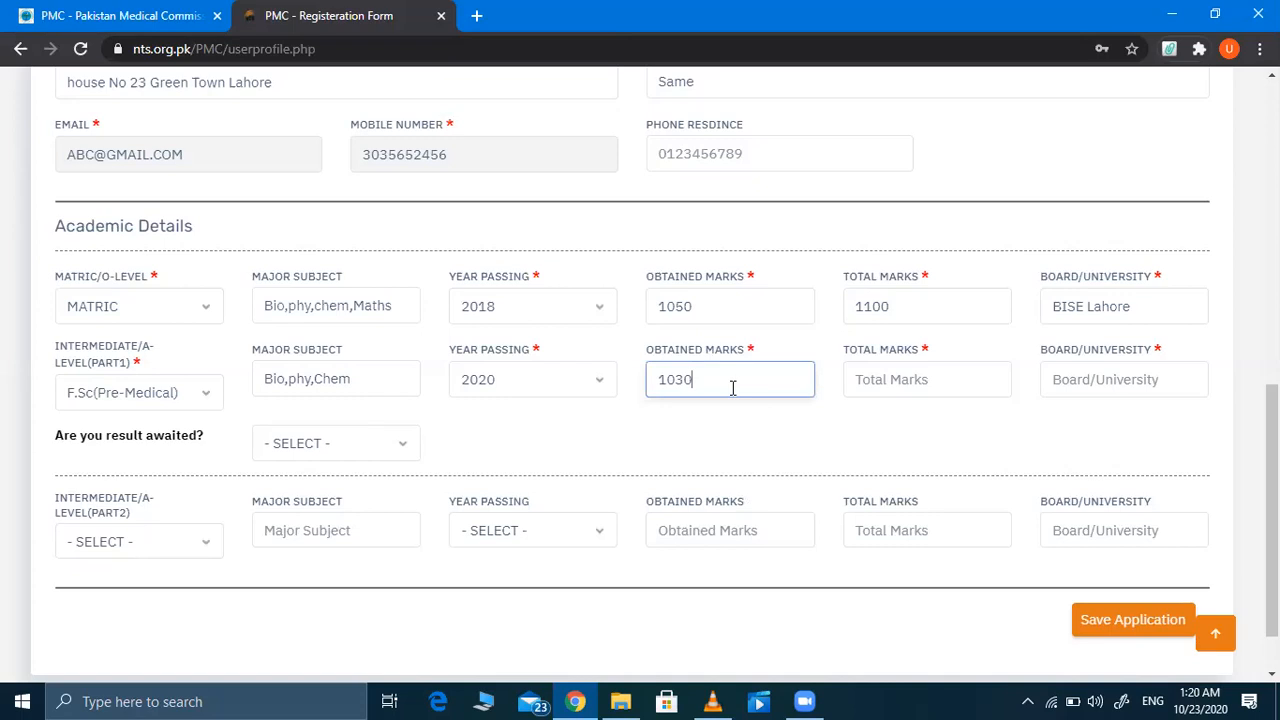
left_click(873, 377)
type("1100")
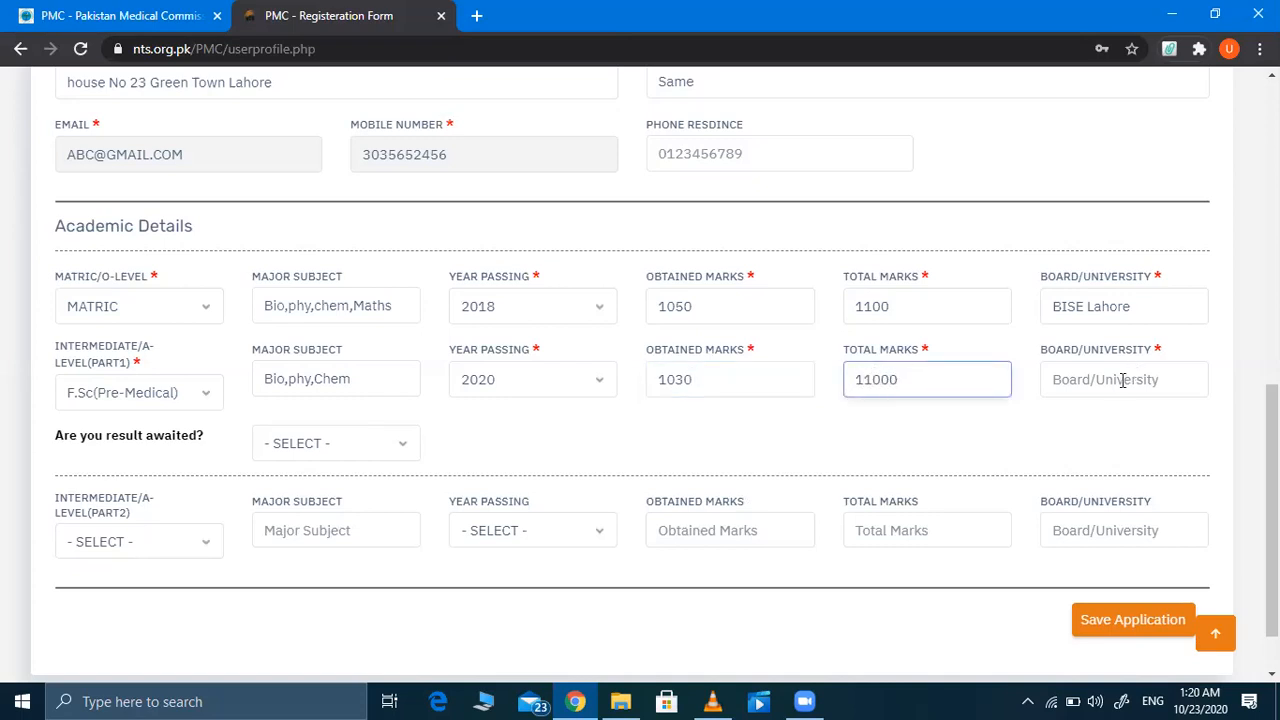
left_click(1122, 380)
type("BISE laho")
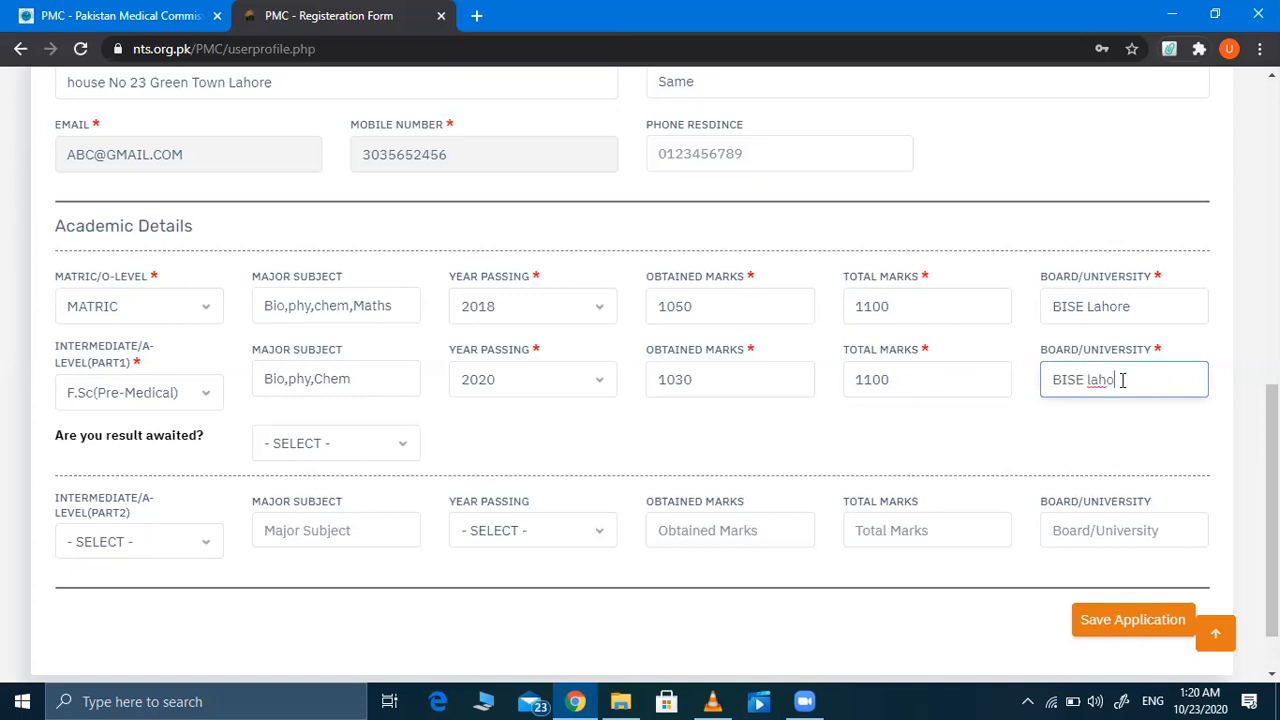
type("re")
scroll(1122, 380, "down", 1)
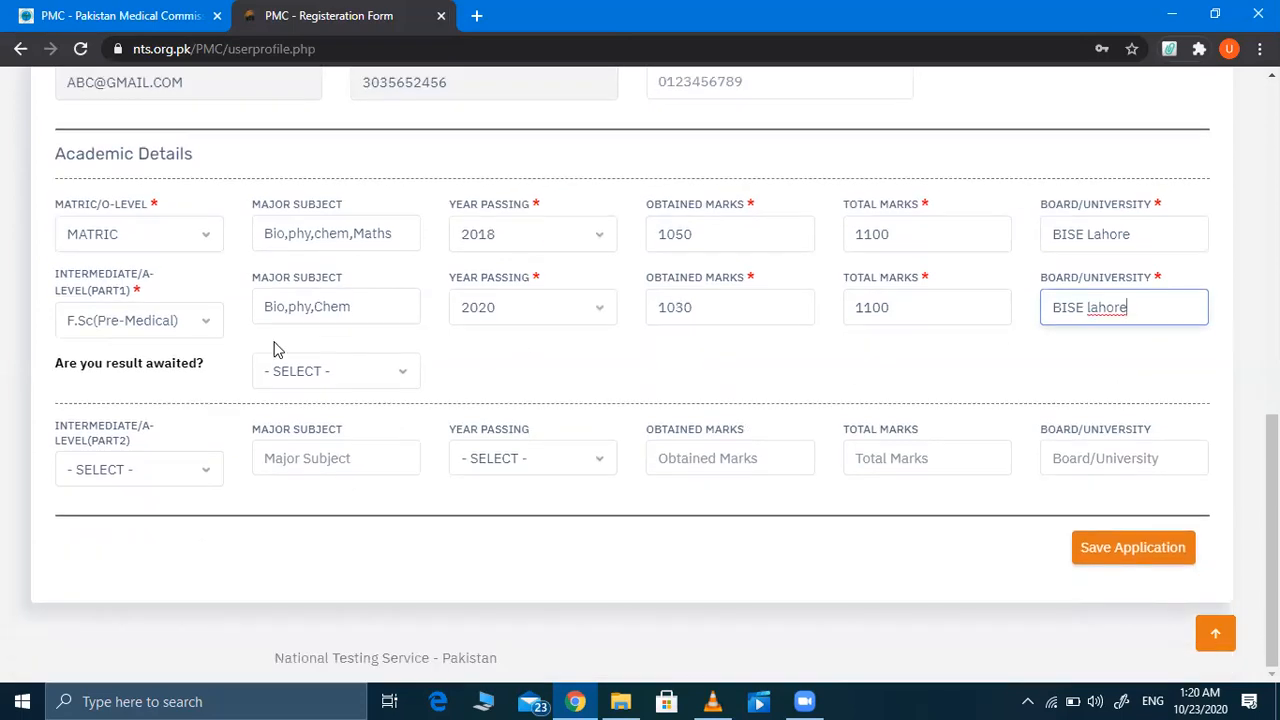
Step: Answer No to results awaited and correct Part 1 marks to 480 out of 505
left_click(320, 380)
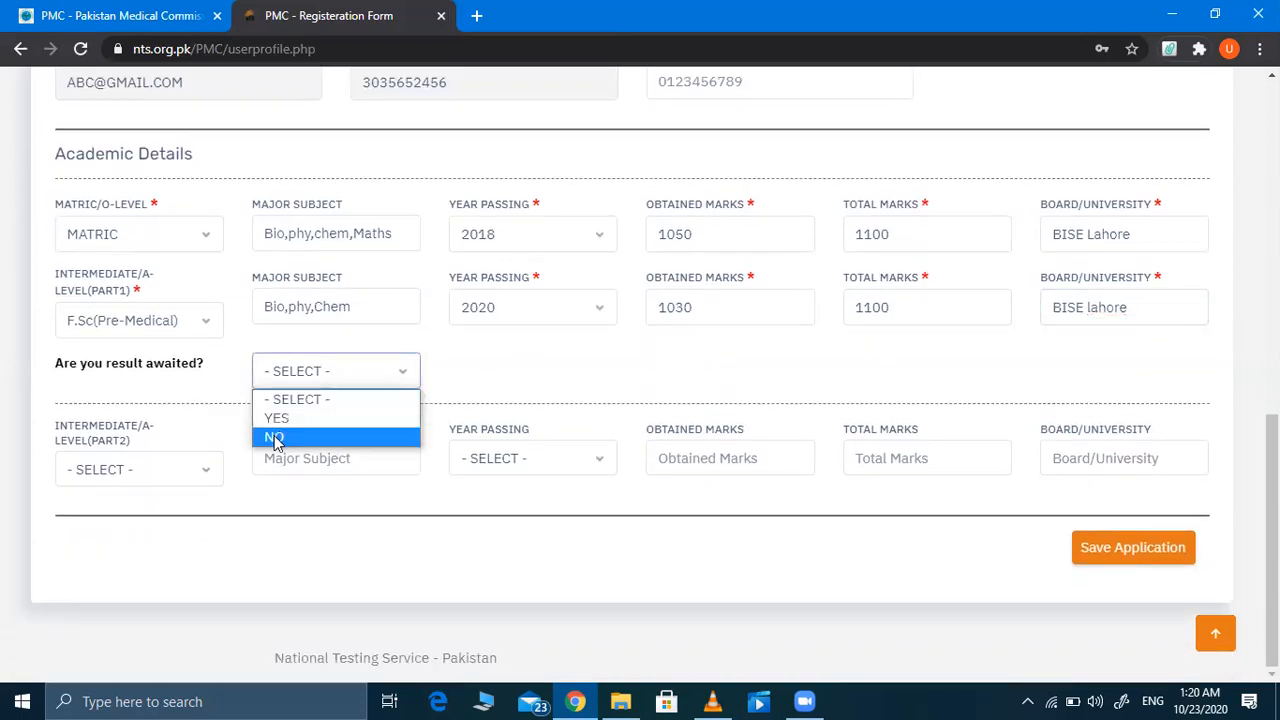
left_click(320, 437)
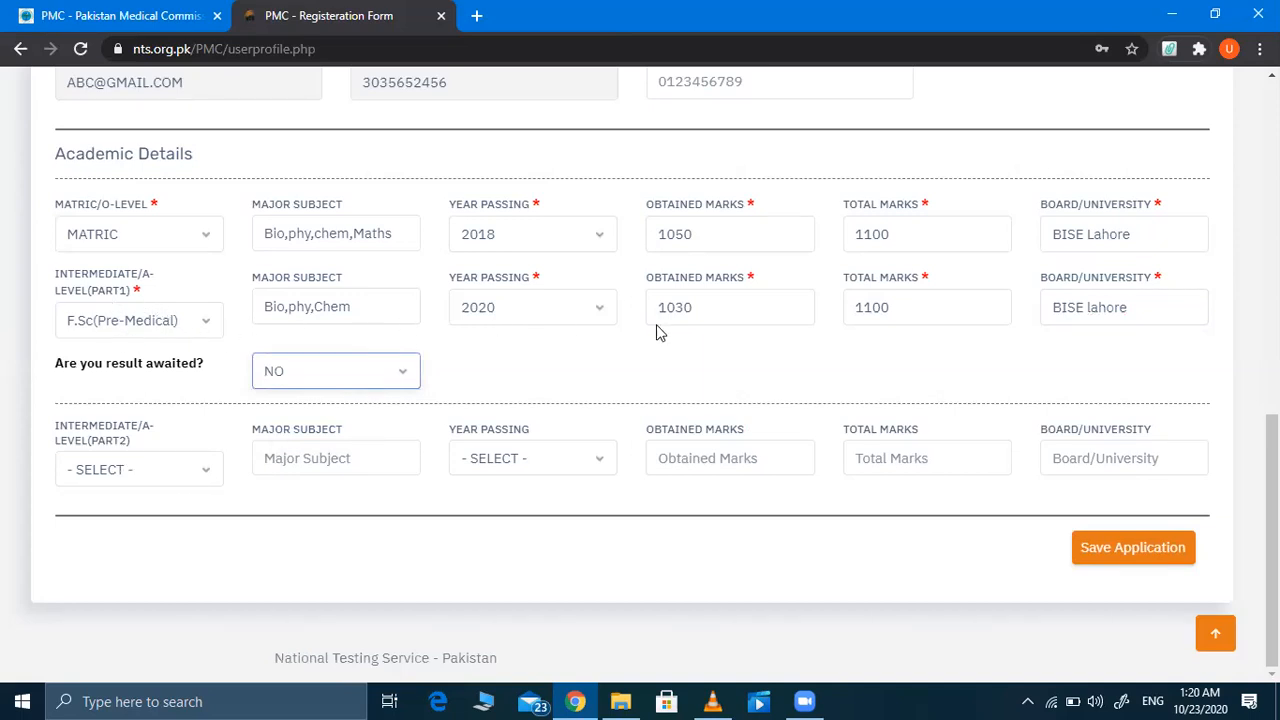
left_click(699, 306)
key("BackSpace")
key("BackSpace")
key("BackSpace")
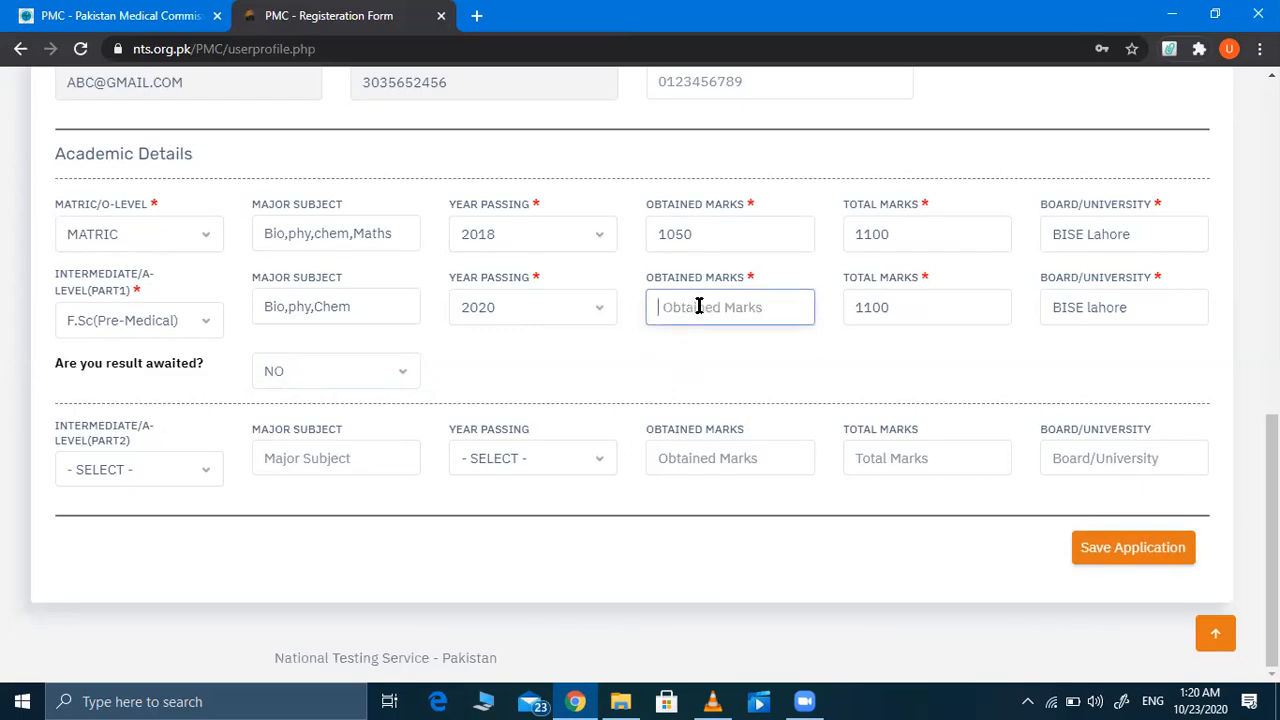
type("4")
left_click(898, 314)
key("BackSpace")
key("BackSpace")
key("BackSpace")
key("BackSpace")
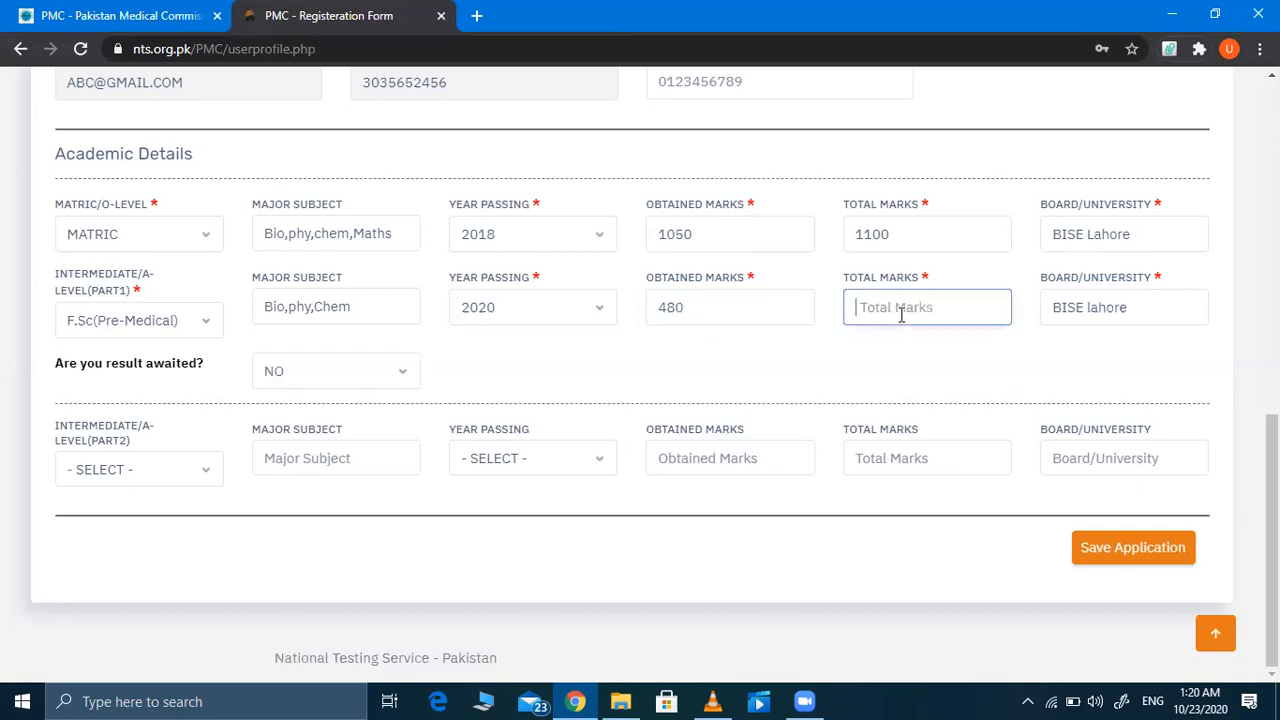
type("505")
Step: Enter Part 2 subjects 'bio,phy,chem' with year 2020, and change the Part 1 year to 2019
left_click(311, 457)
type("bio,ph")
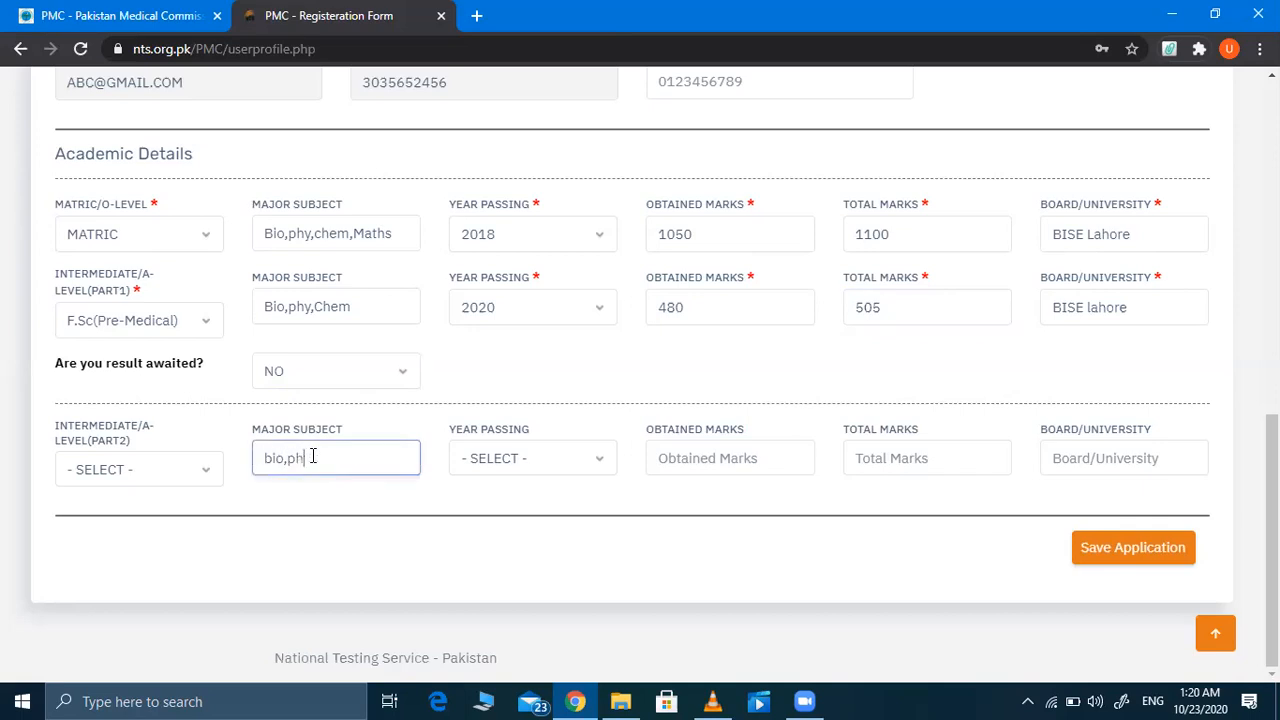
type("y,chem")
left_click(593, 457)
scroll(586, 420, "down", 1)
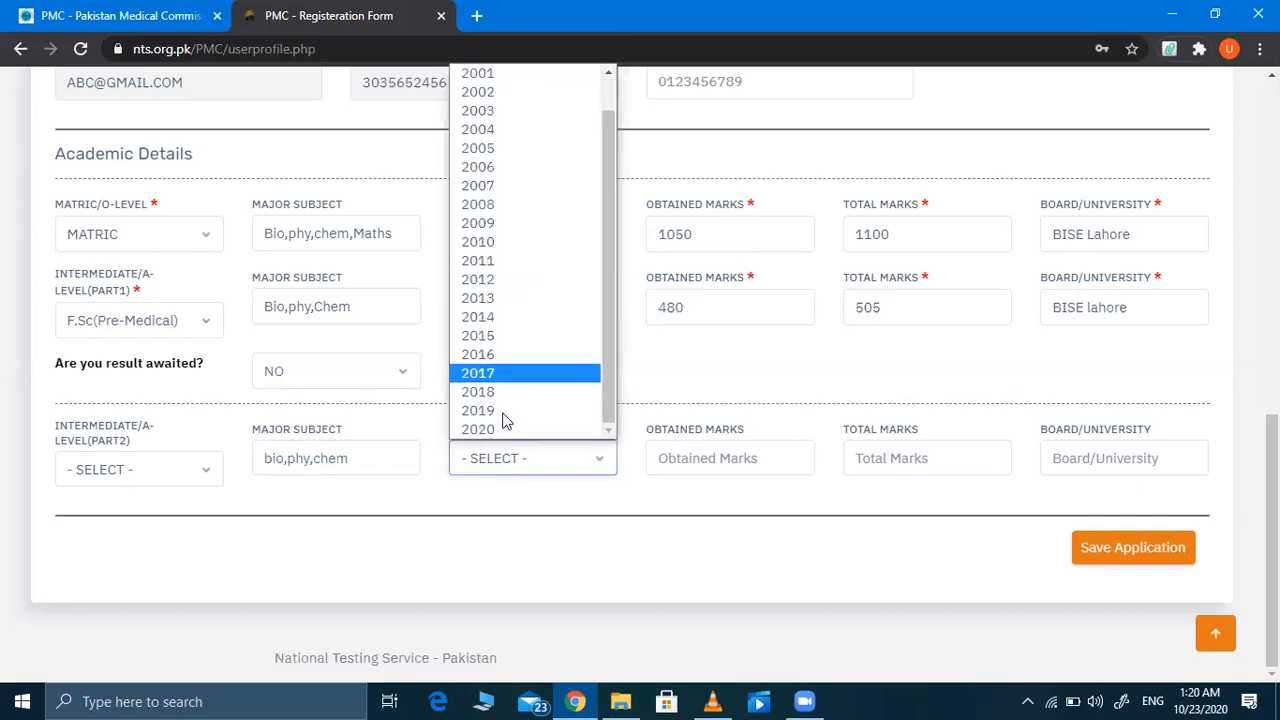
left_click(586, 429)
left_click(523, 318)
scroll(523, 471, "up", 1)
scroll(523, 647, "down", 1)
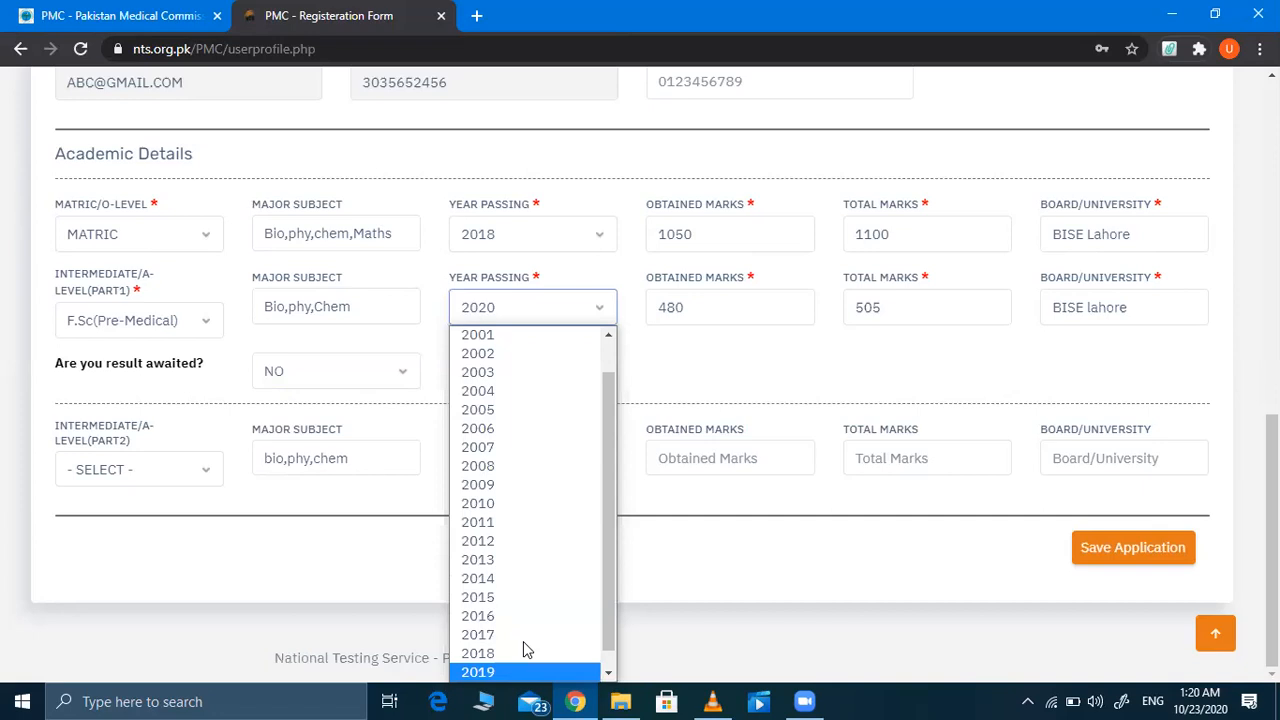
left_click(523, 648)
Step: Enter Part 2 marks 1030 out of 1100 and board BISE Lahore, then save the application
left_click(738, 456)
type("1030")
left_click(908, 456)
type("1100")
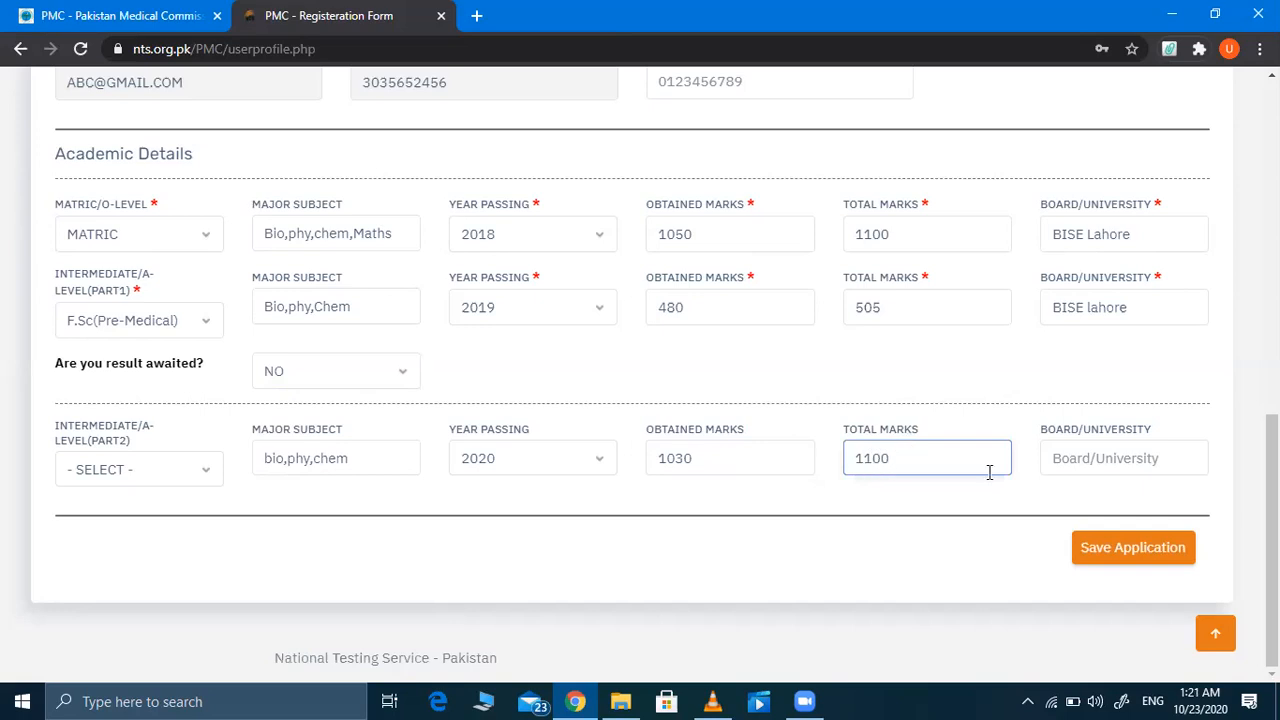
left_click(1066, 458)
type("BISE")
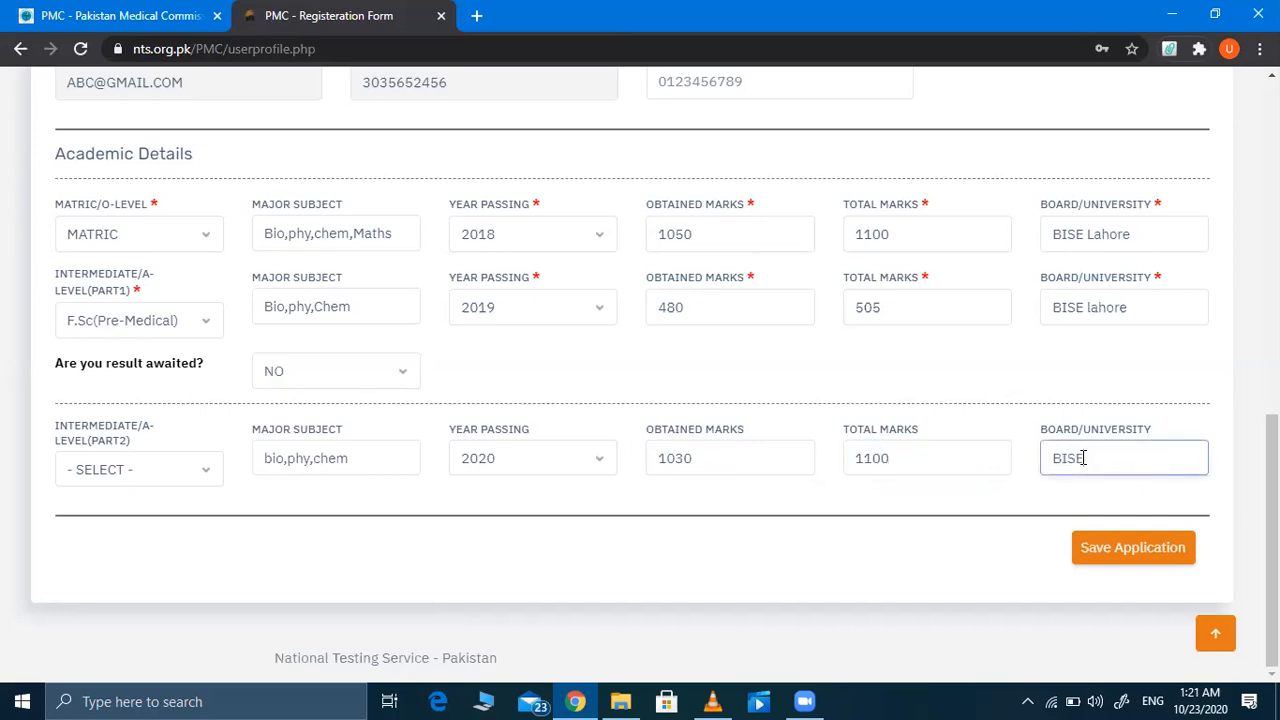
type(" Lahore")
left_click(1136, 560)
Step: Save again, then attach download.jpeg from the Desktop as the applicant's photograph
left_click(1136, 560)
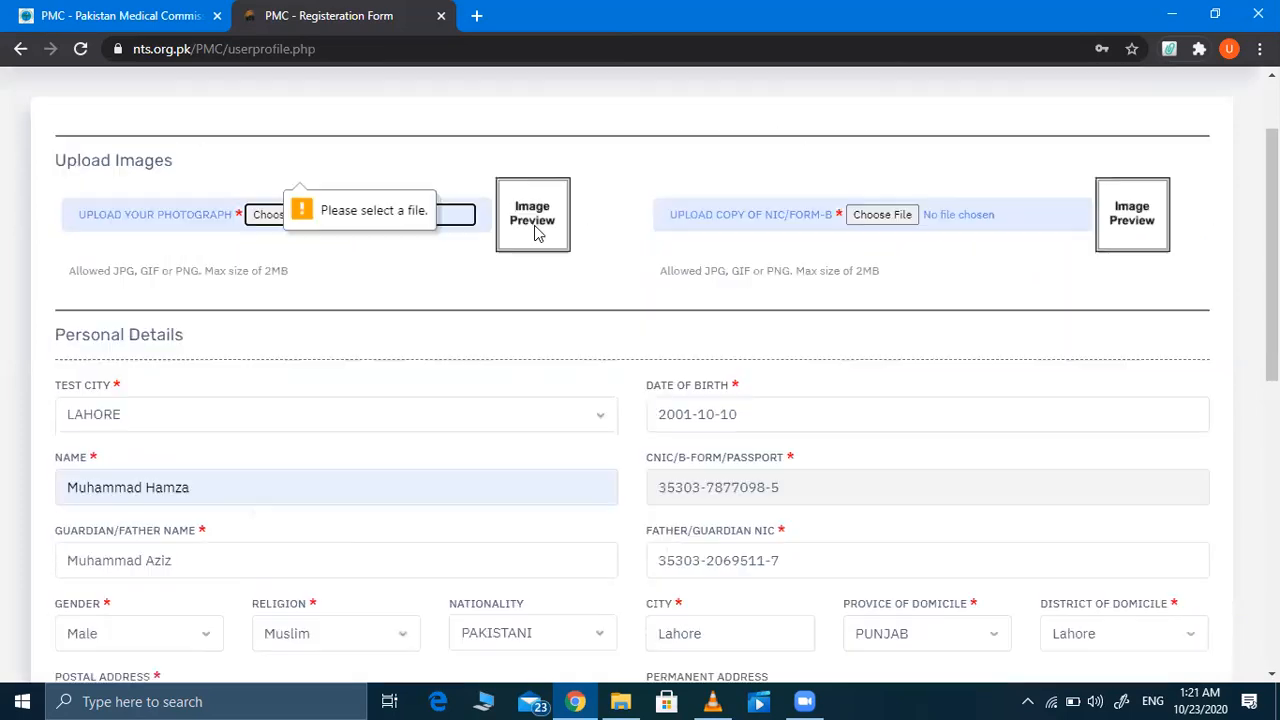
scroll(538, 233, "up", 1)
left_click(289, 337)
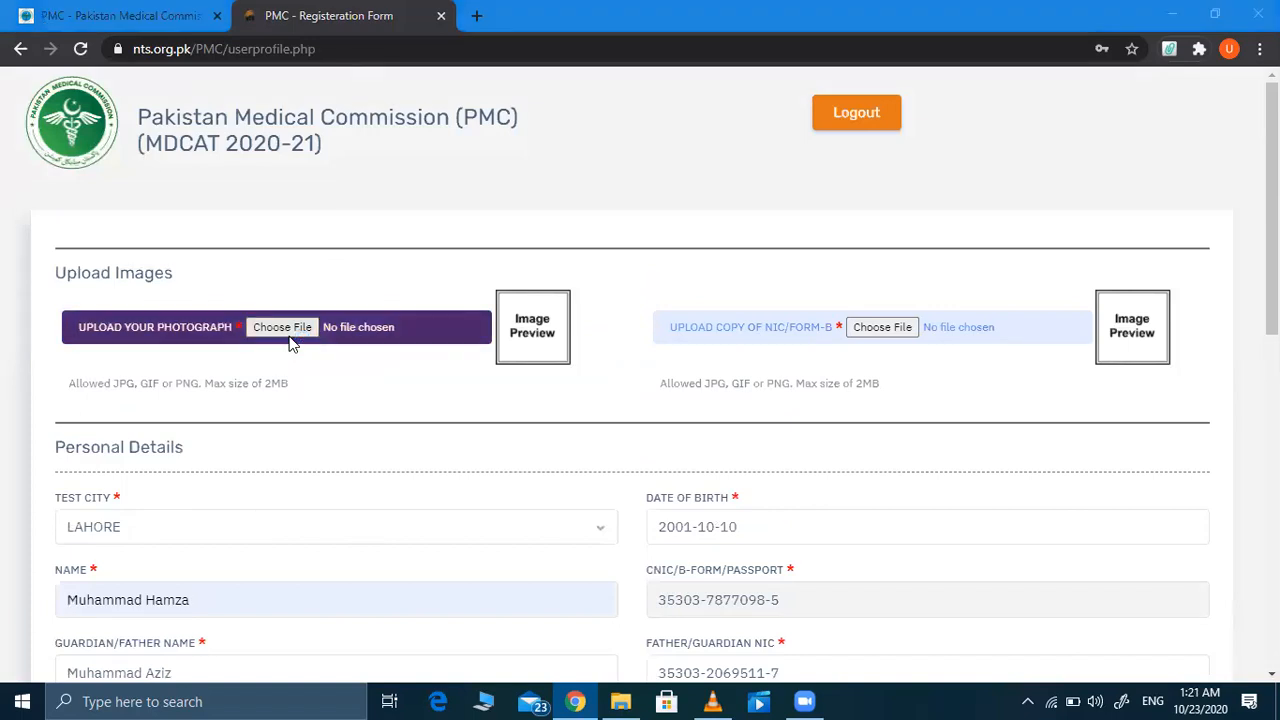
scroll(738, 220, "down", 5)
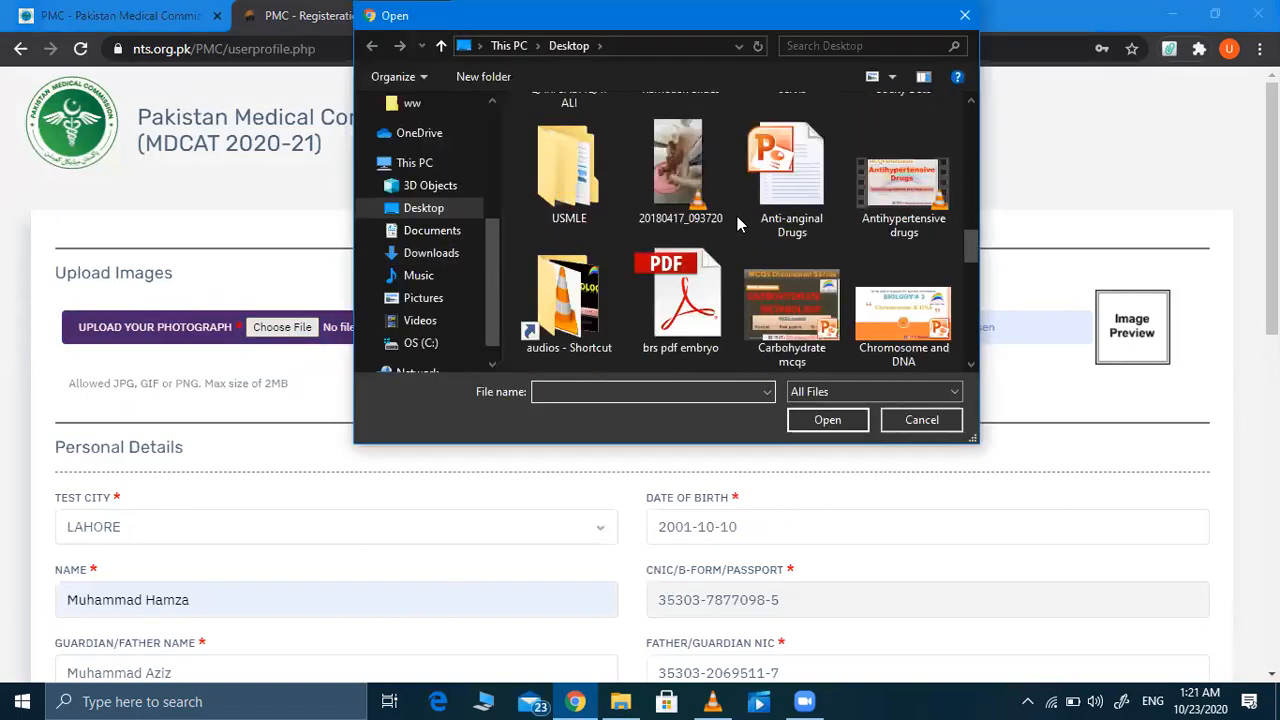
scroll(737, 218, "down", 4)
scroll(737, 216, "up", 5)
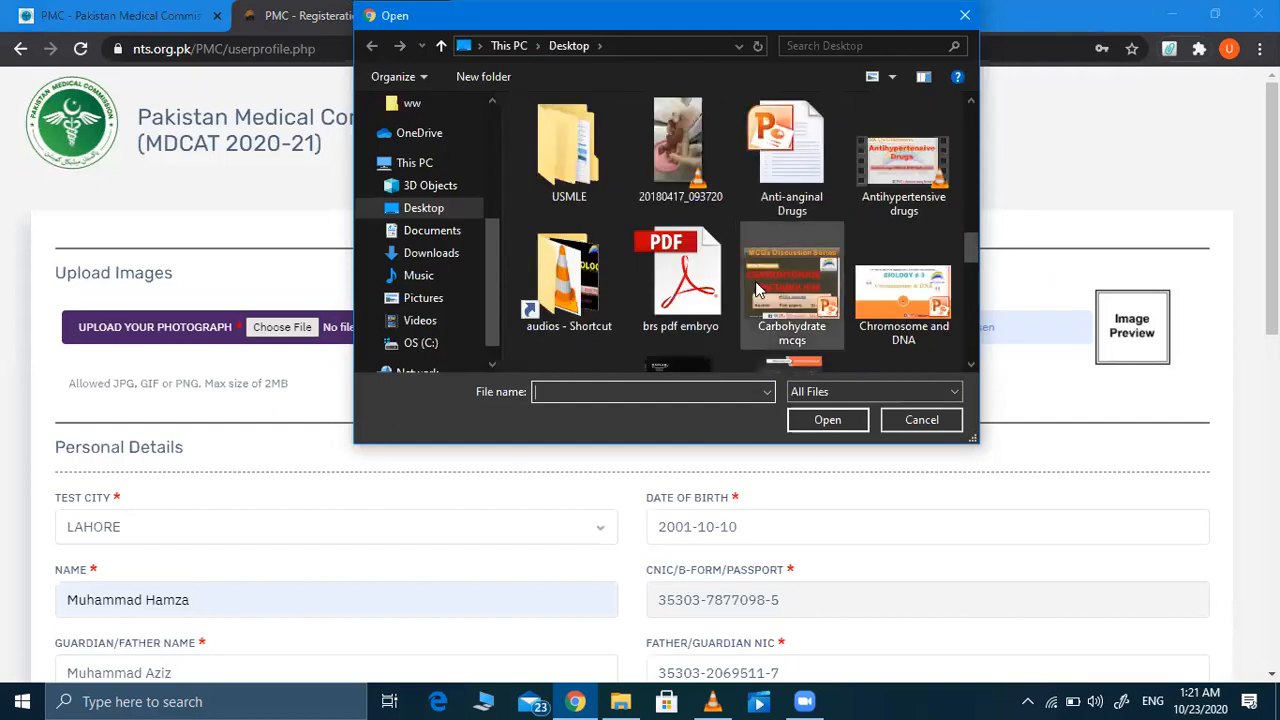
left_click(815, 286)
scroll(810, 283, "down", 1)
left_click(810, 283)
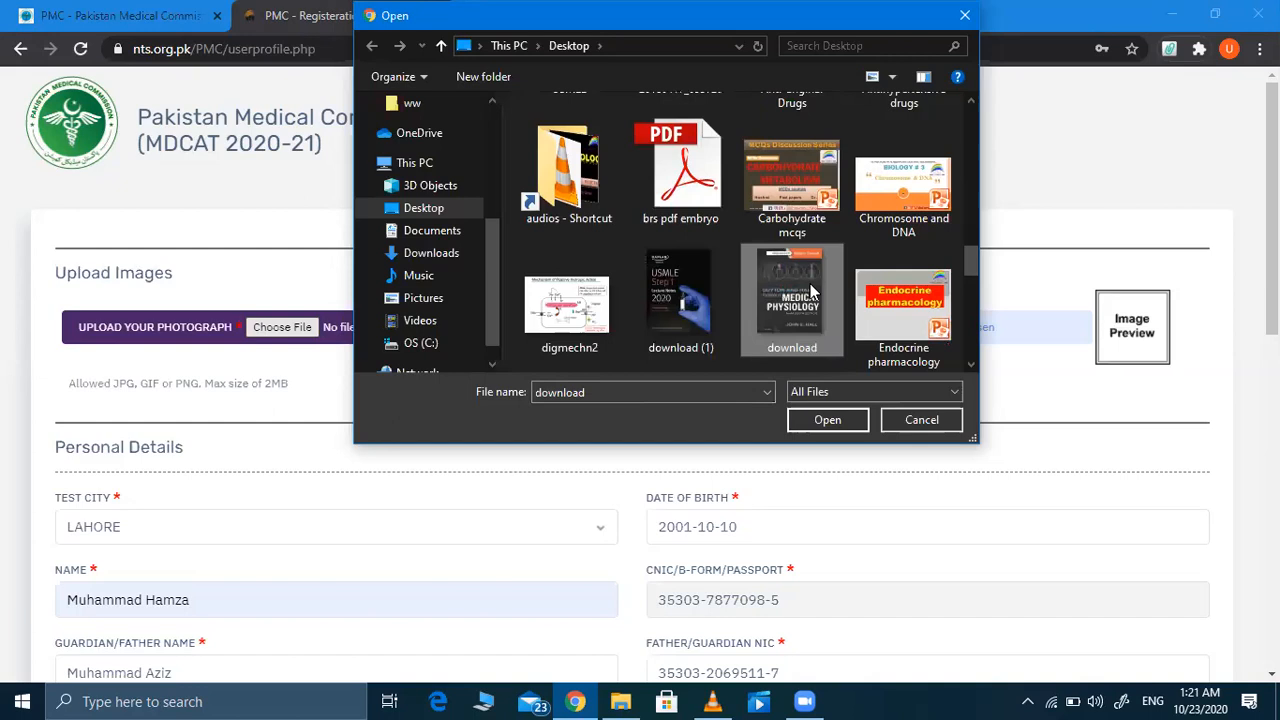
double_click(810, 283)
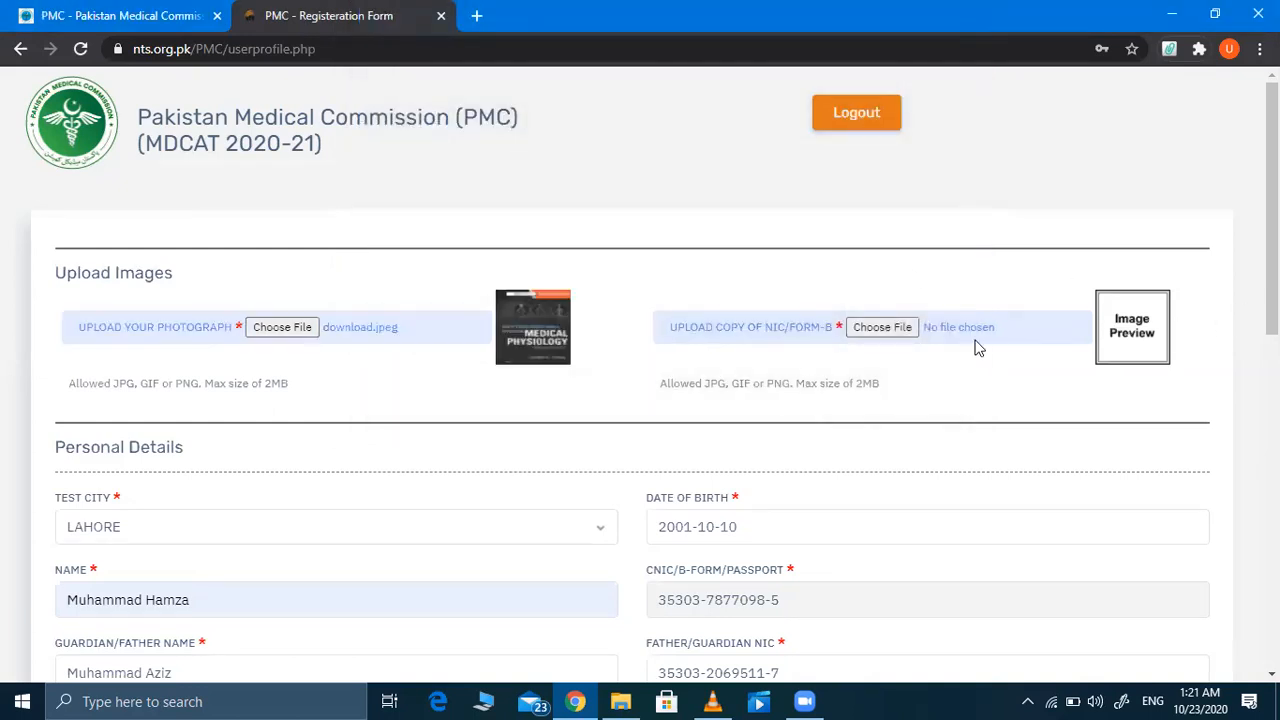
Step: Attach download.jpeg from the Desktop as the NIC/Form-B copy
left_click(882, 327)
scroll(743, 297, "down", 5)
scroll(743, 297, "down", 3)
left_click(785, 135)
scroll(775, 190, "up", 1)
left_click(775, 190)
scroll(775, 190, "up", 3)
left_click(775, 190)
scroll(775, 190, "up", 1)
left_click(775, 190)
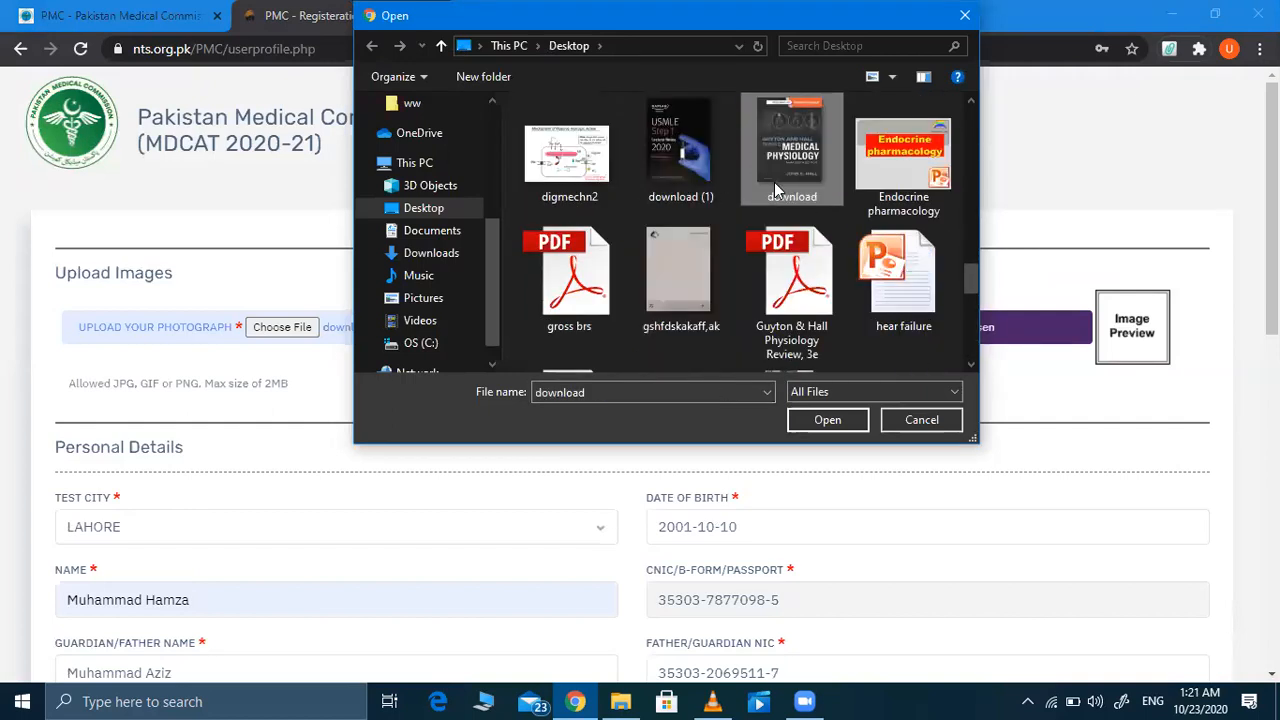
double_click(775, 190)
scroll(705, 385, "down", 10)
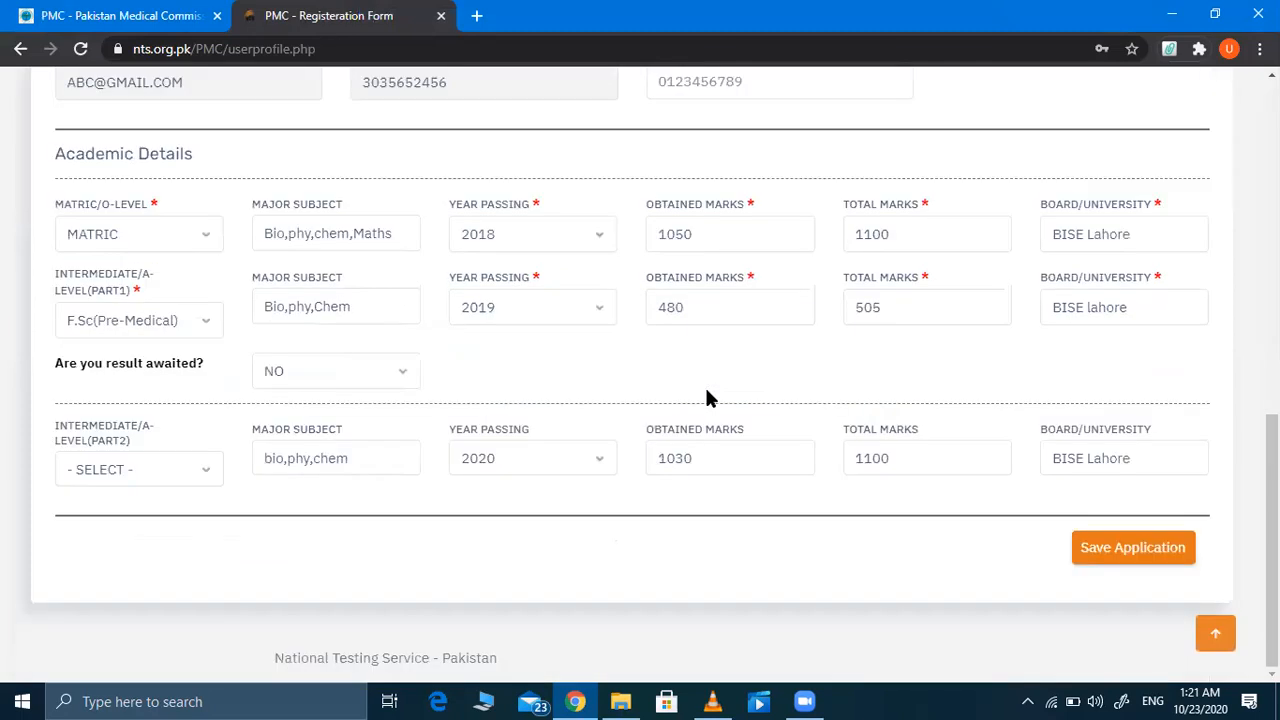
Step: Save the application, then choose F.Sc(Pre-Medical) as the Intermediate Part 2 qualification
left_click(1138, 560)
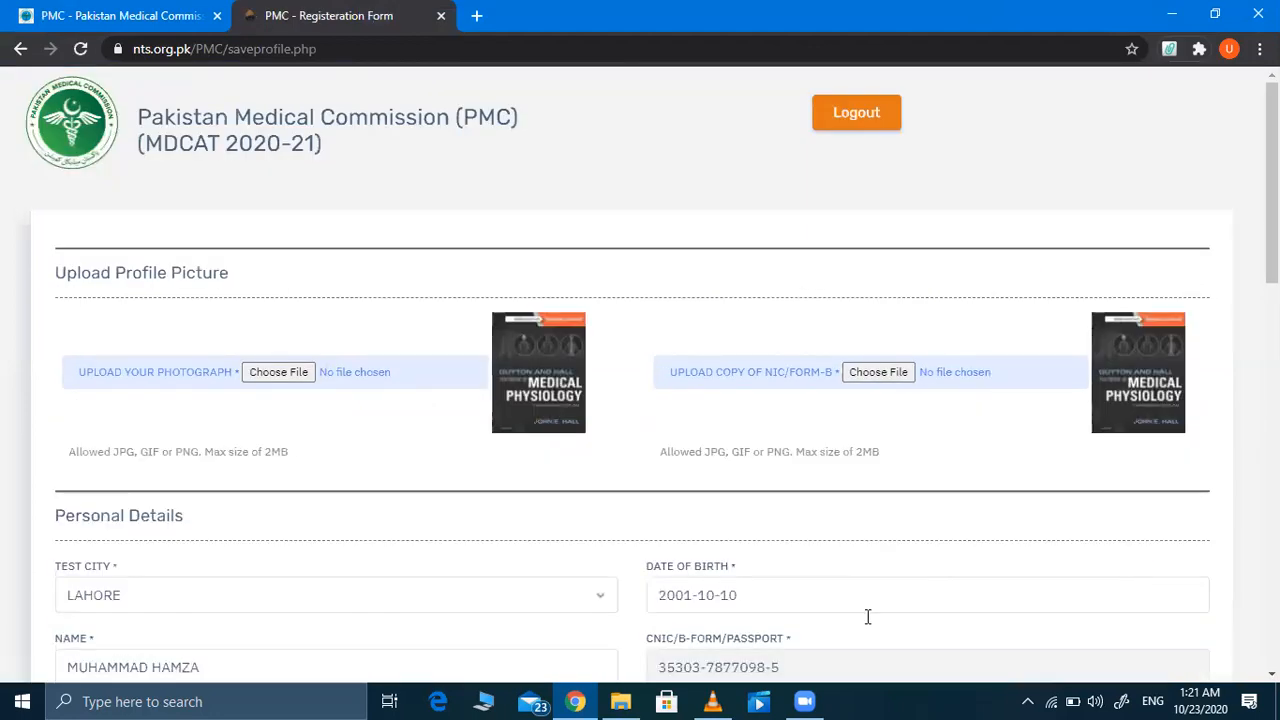
scroll(508, 495, "down", 4)
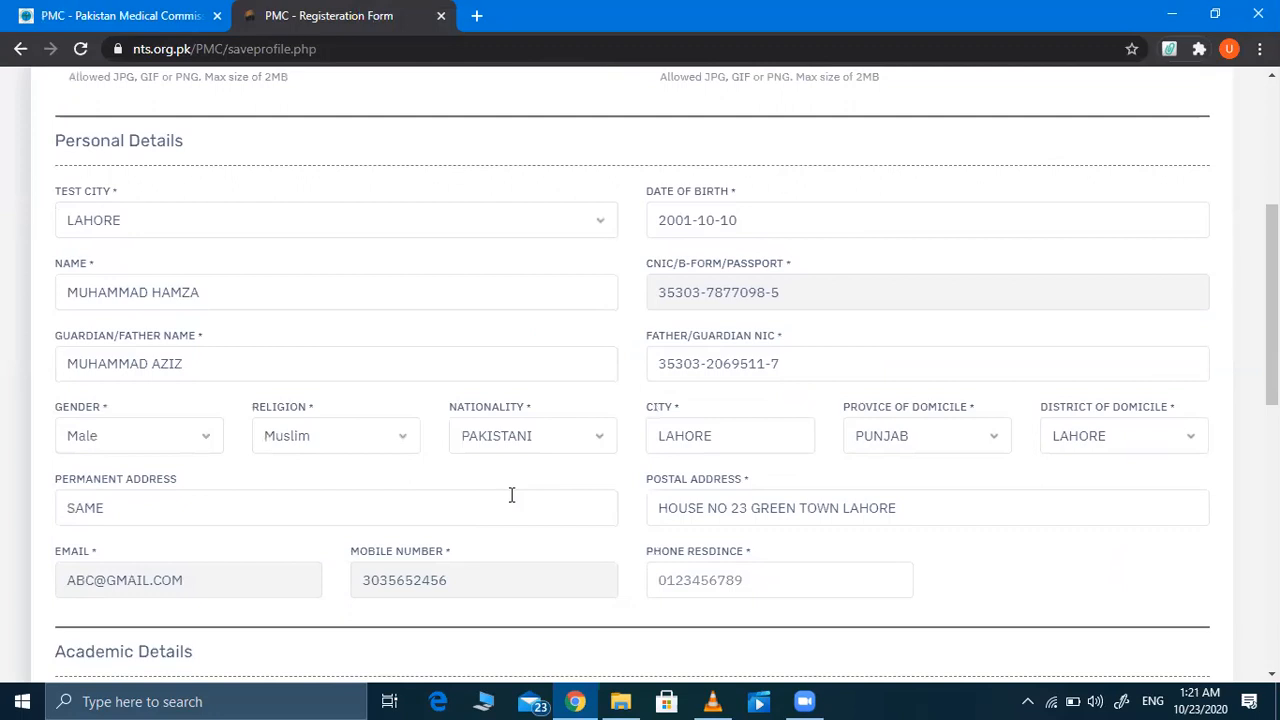
scroll(511, 495, "up", 1)
scroll(511, 495, "down", 2)
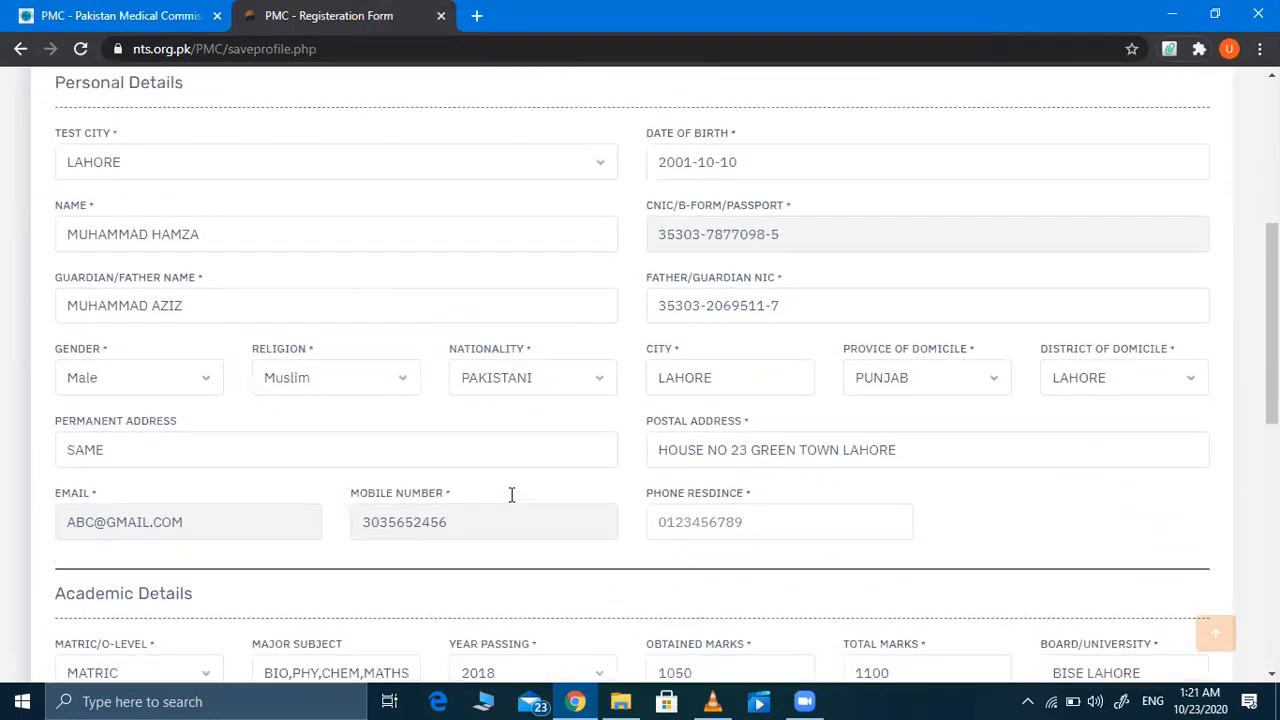
scroll(511, 495, "down", 4)
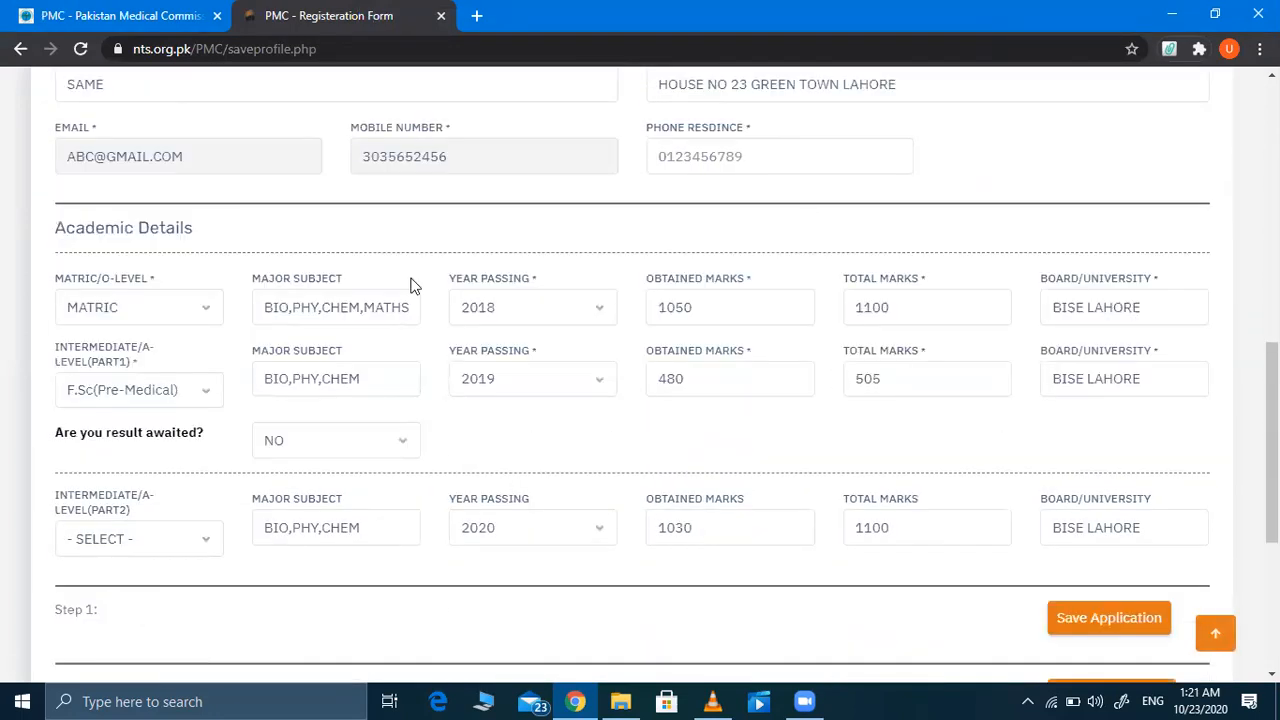
scroll(137, 272, "down", 3)
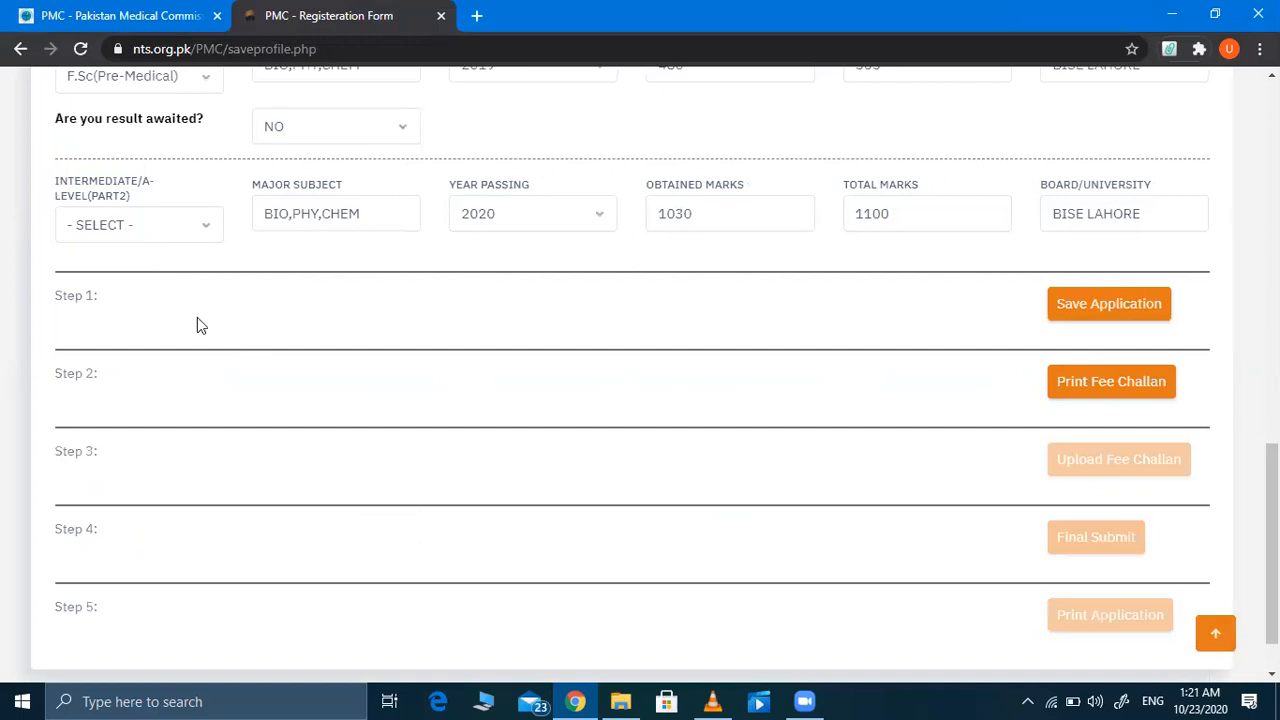
left_click(166, 228)
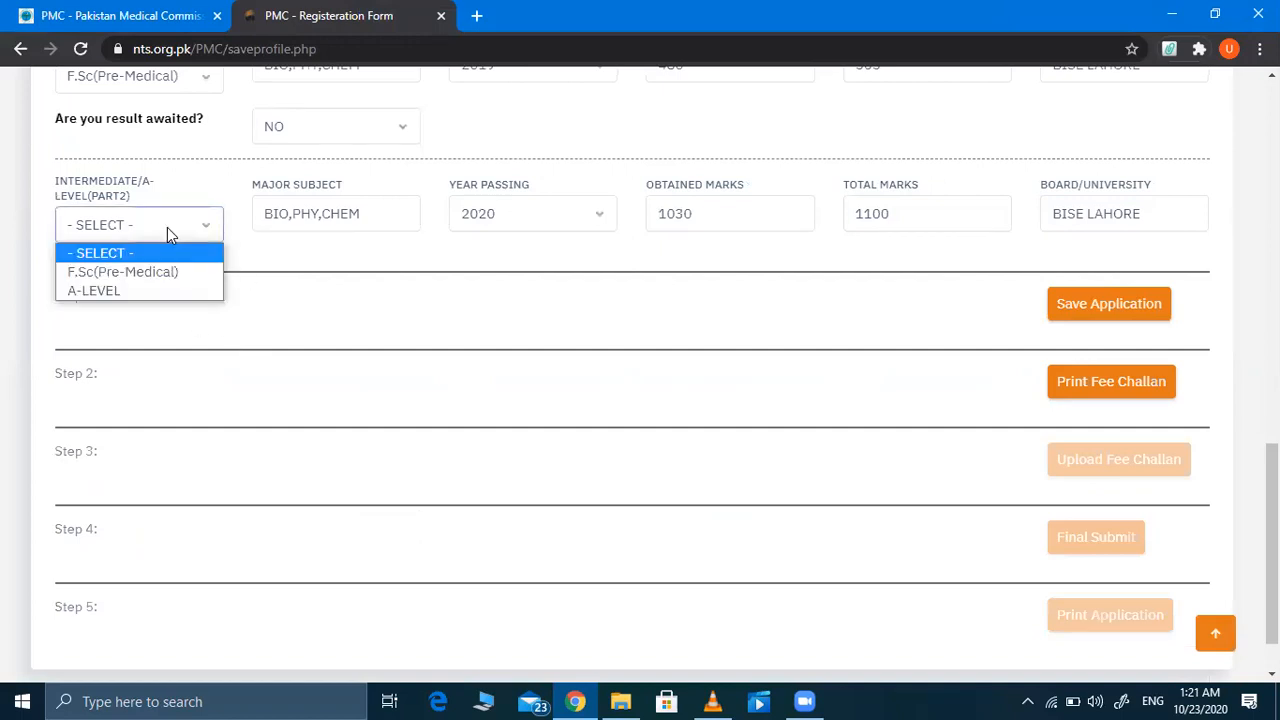
left_click(135, 272)
Step: Save the updated application and check the 'Your application saved successfully. Please proceed.' message
left_click(1071, 306)
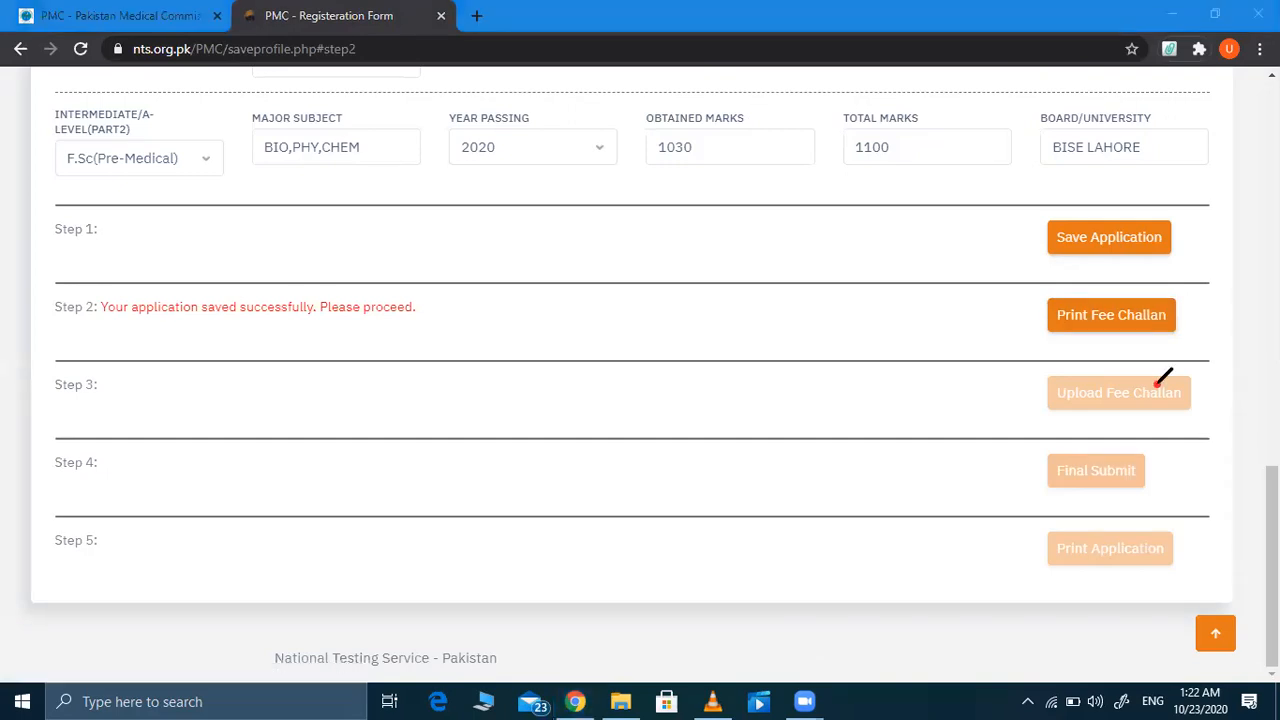
mouse_move(1157, 383)
left_mouse_down()
mouse_move(1234, 394)
mouse_move(1176, 413)
left_mouse_up()
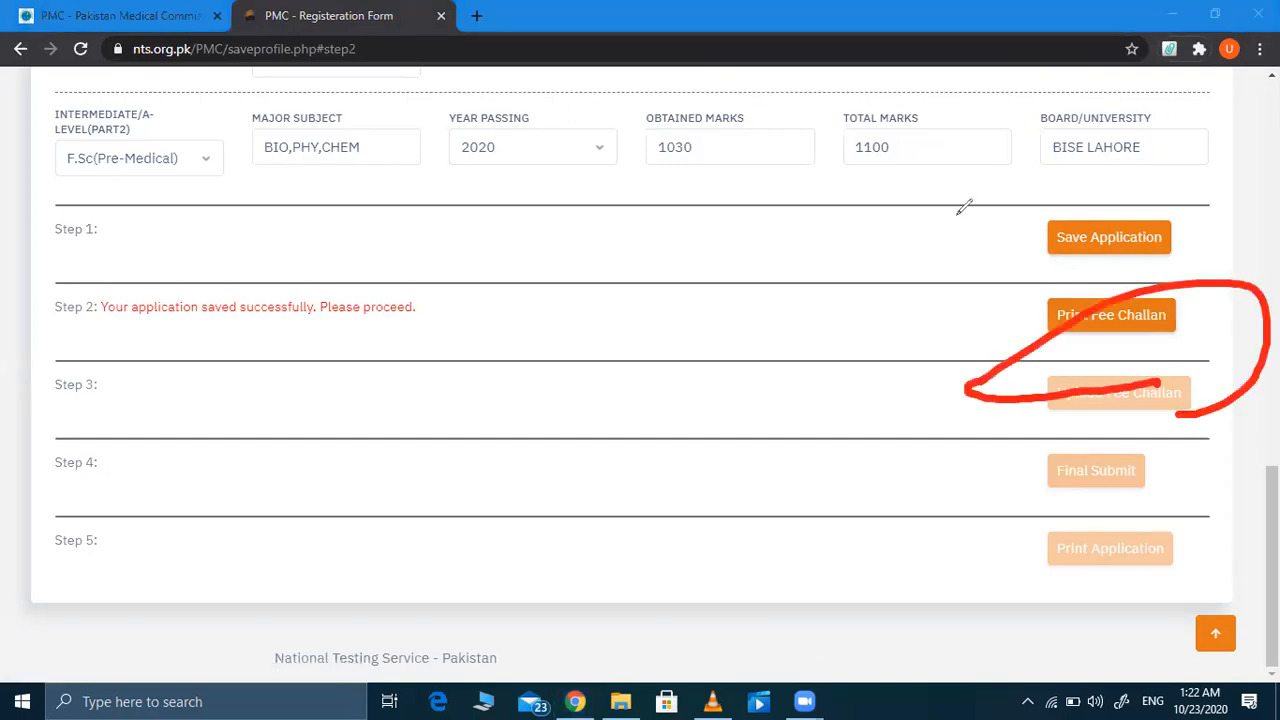
left_click(957, 214)
mouse_move(1162, 426)
left_mouse_down()
mouse_move(1013, 433)
mouse_move(1180, 409)
mouse_move(1043, 354)
mouse_move(1028, 392)
left_mouse_up()
mouse_move(1145, 478)
left_mouse_down()
mouse_move(1094, 497)
mouse_move(1094, 452)
mouse_move(1138, 482)
left_mouse_up()
mouse_move(1185, 575)
left_mouse_down()
mouse_move(951, 586)
mouse_move(1207, 550)
mouse_move(1125, 615)
left_mouse_up()
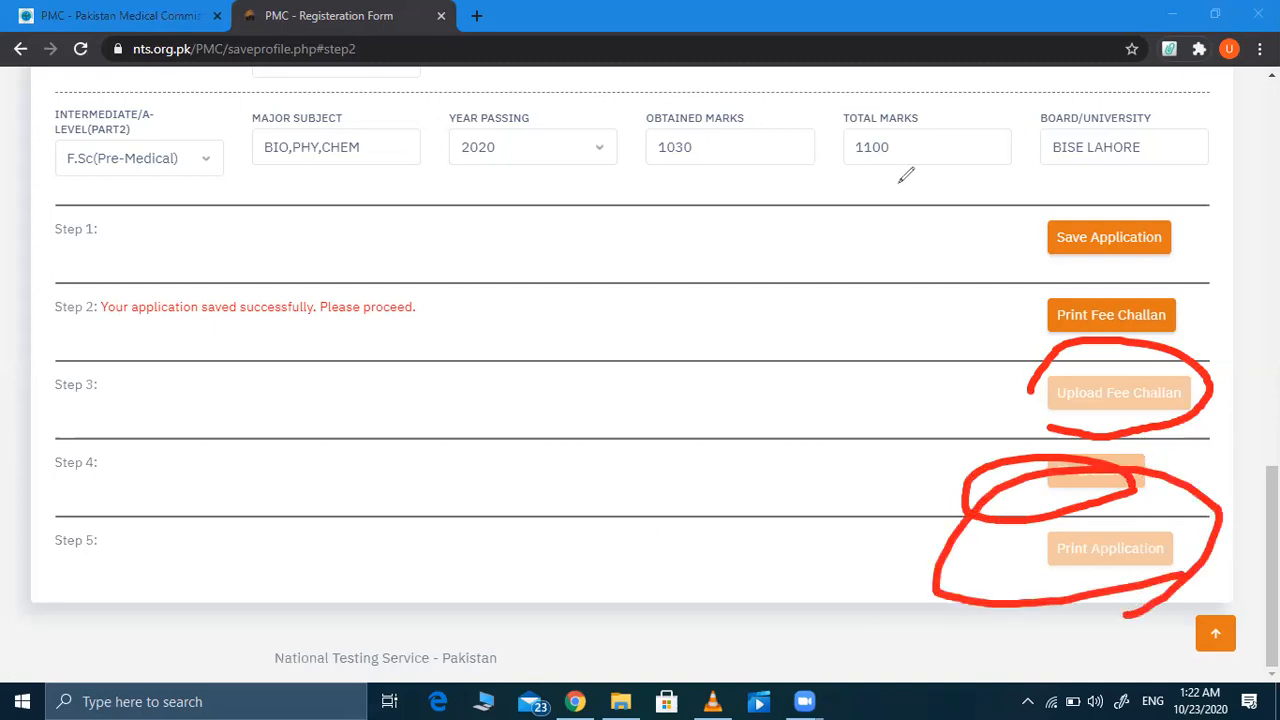
left_click(869, 133)
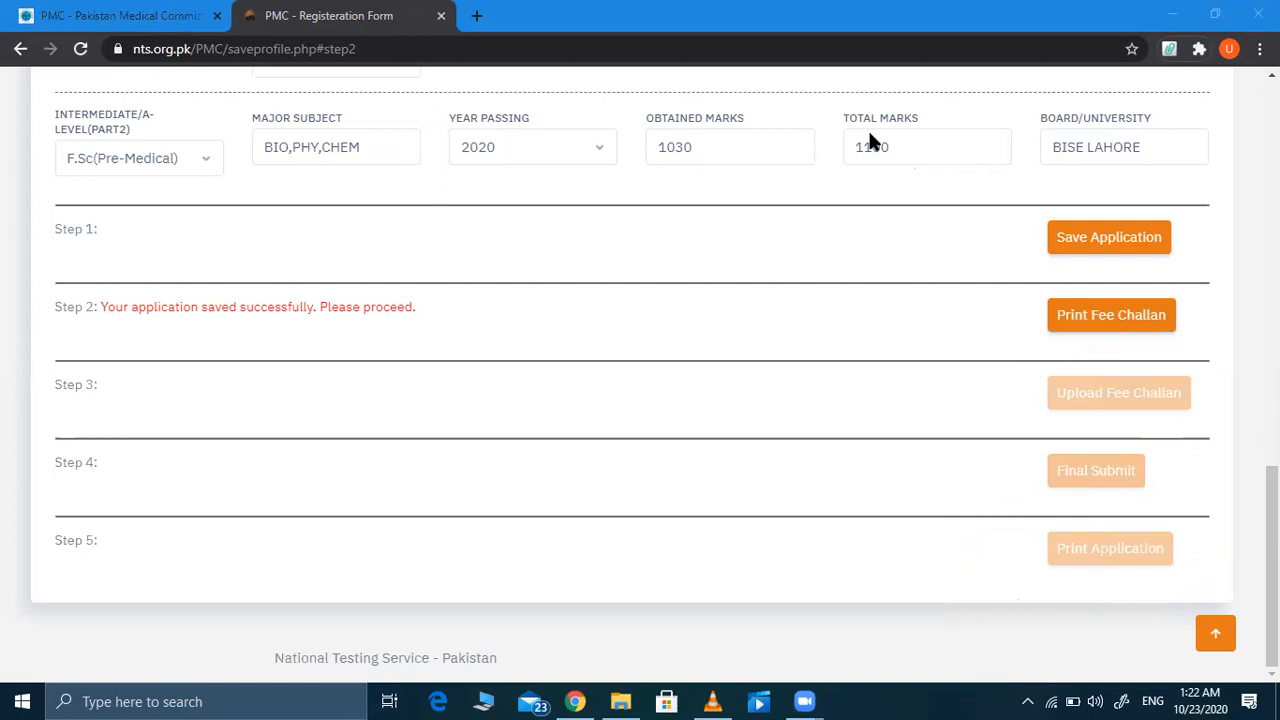
scroll(763, 252, "up", 12)
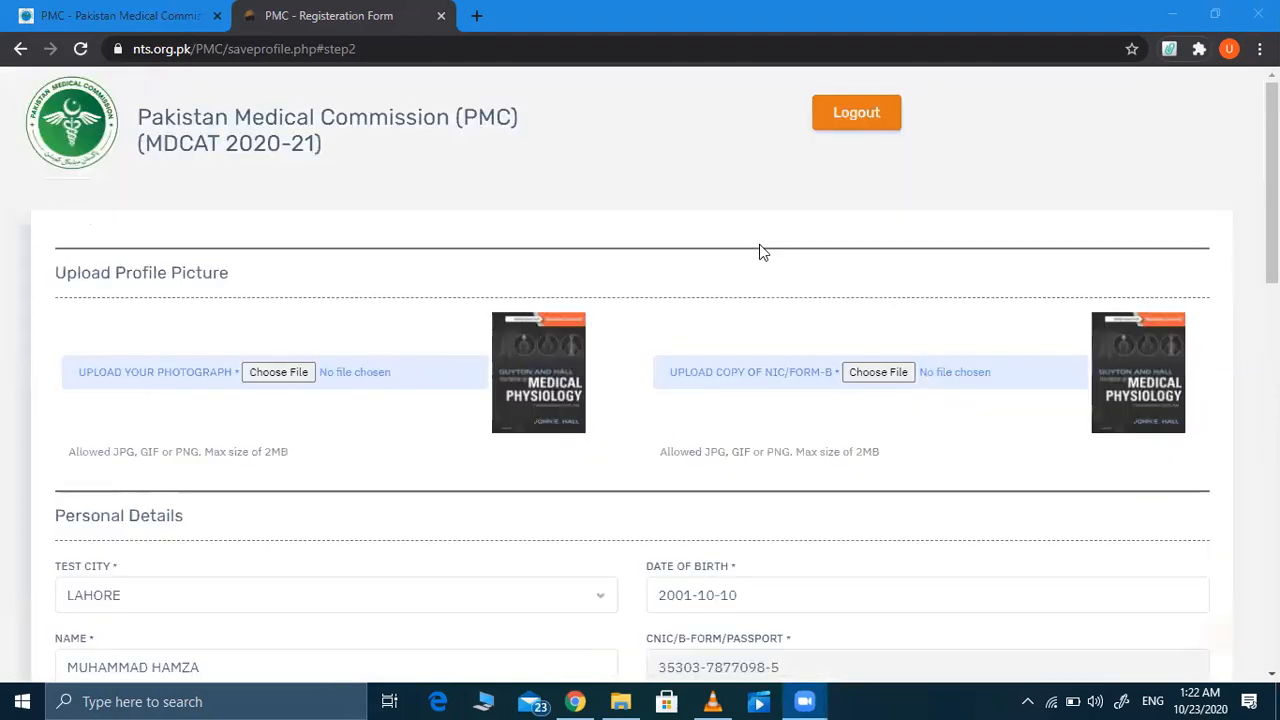
scroll(759, 252, "down", 12)
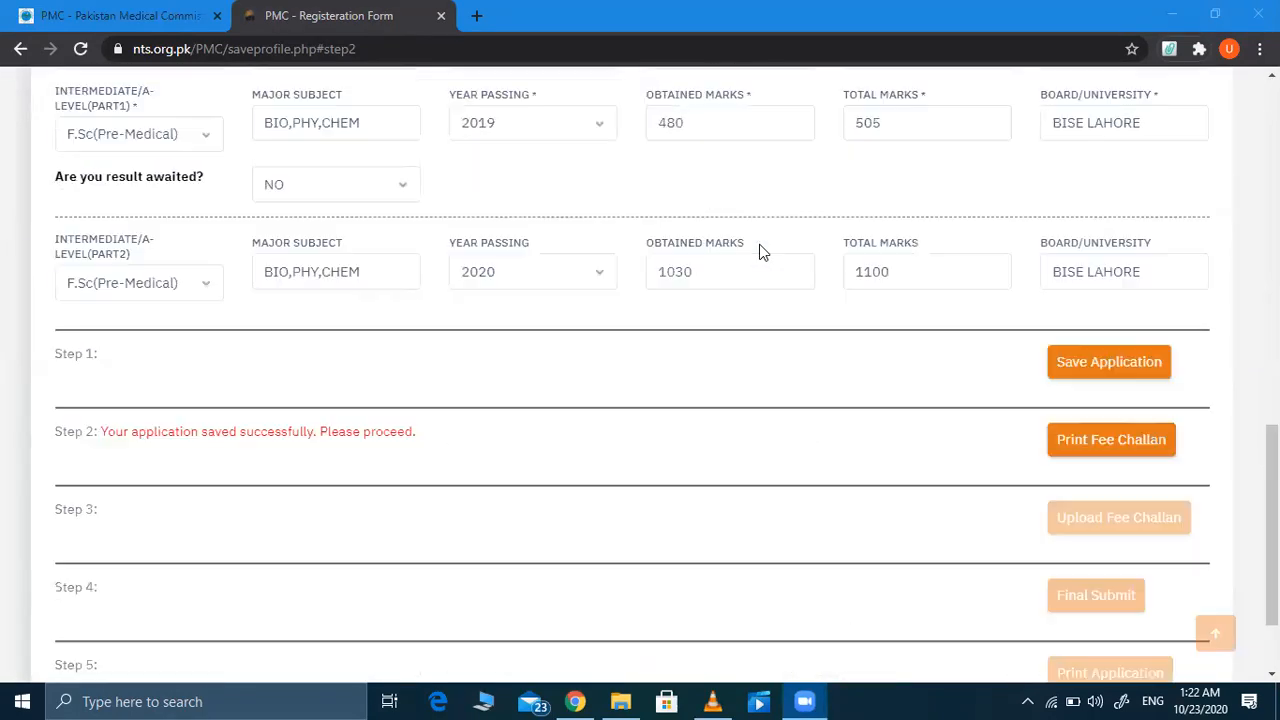